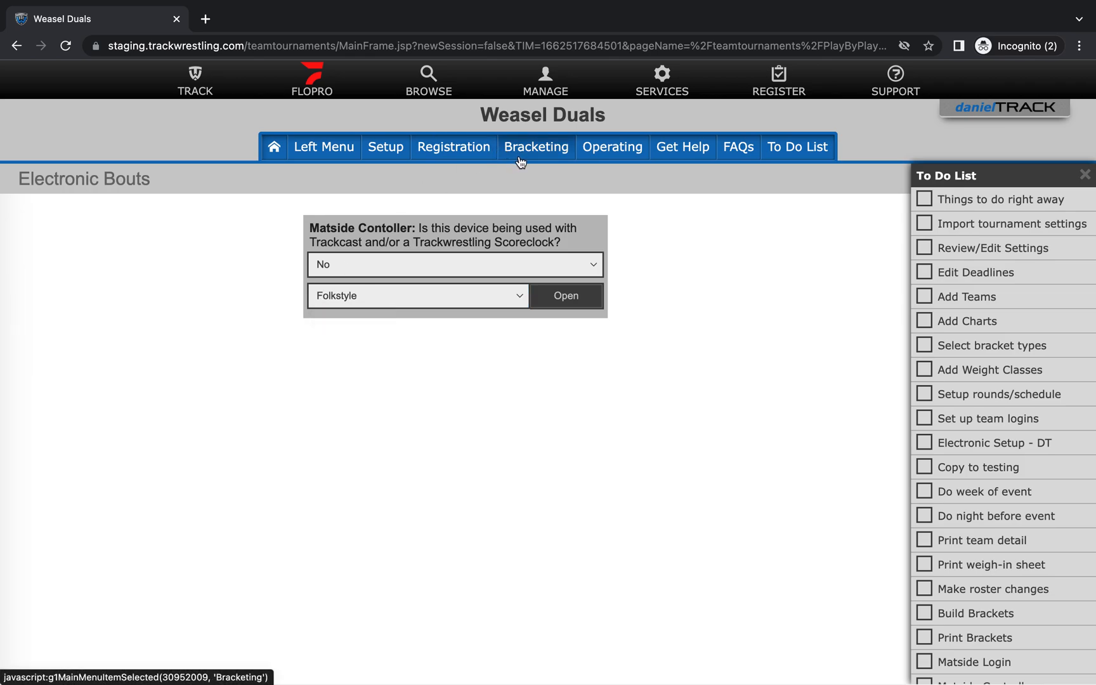
Open the Electronic Bouts page for the Weasel Duals event and dismiss the error message
click(618, 152)
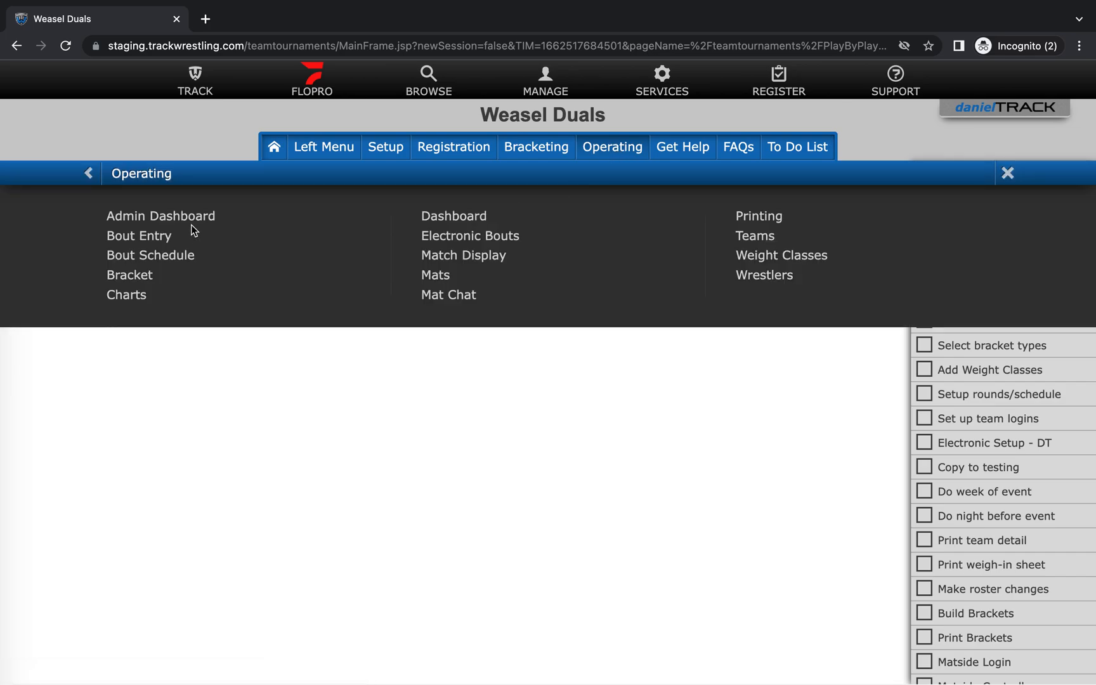
click(463, 236)
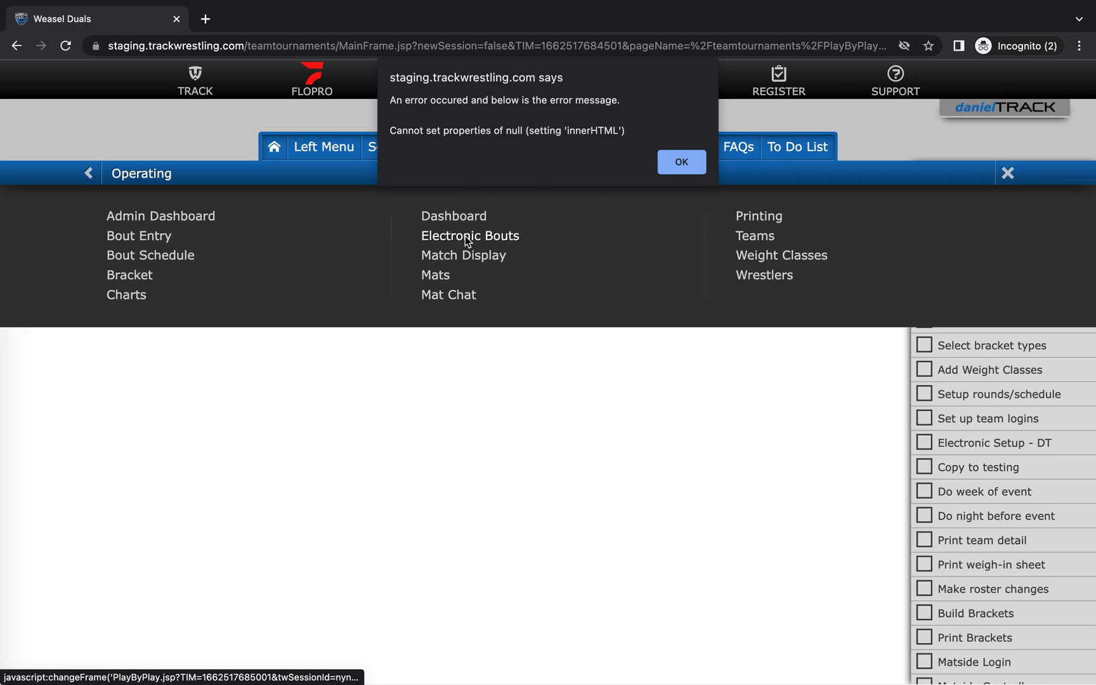
click(681, 162)
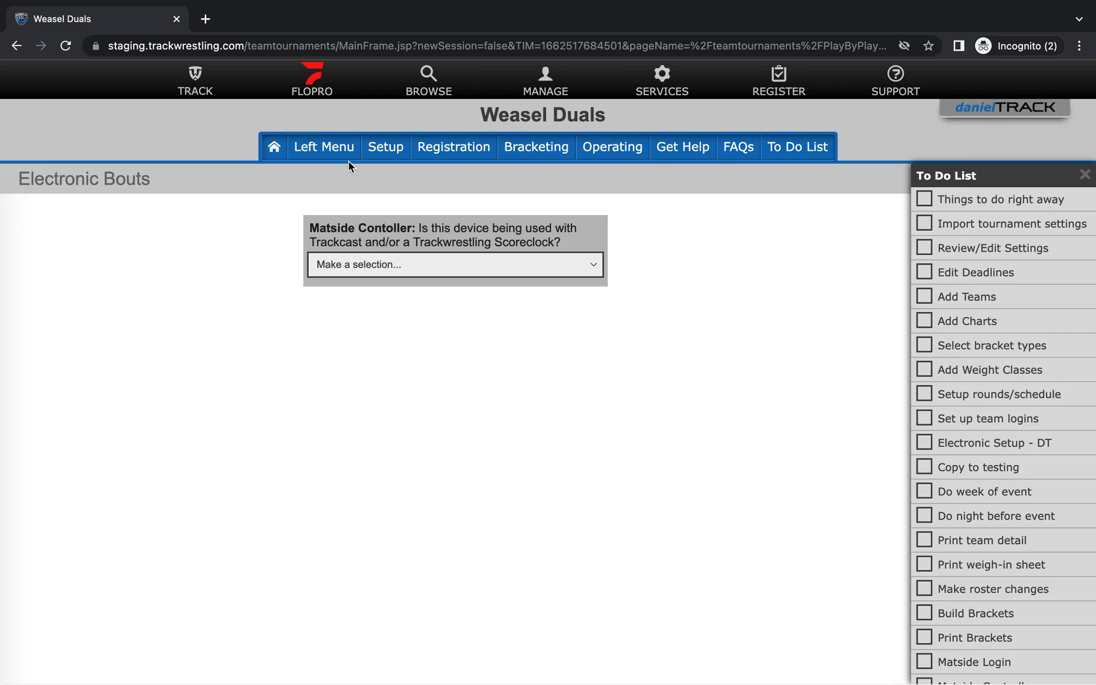
click(325, 146)
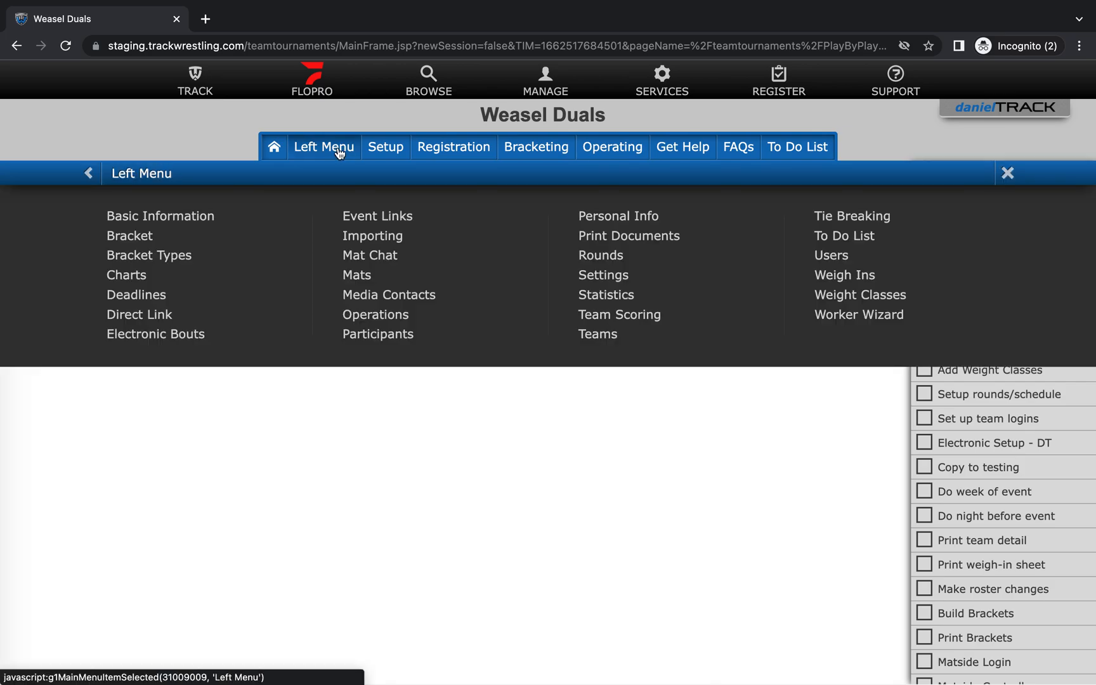
click(832, 257)
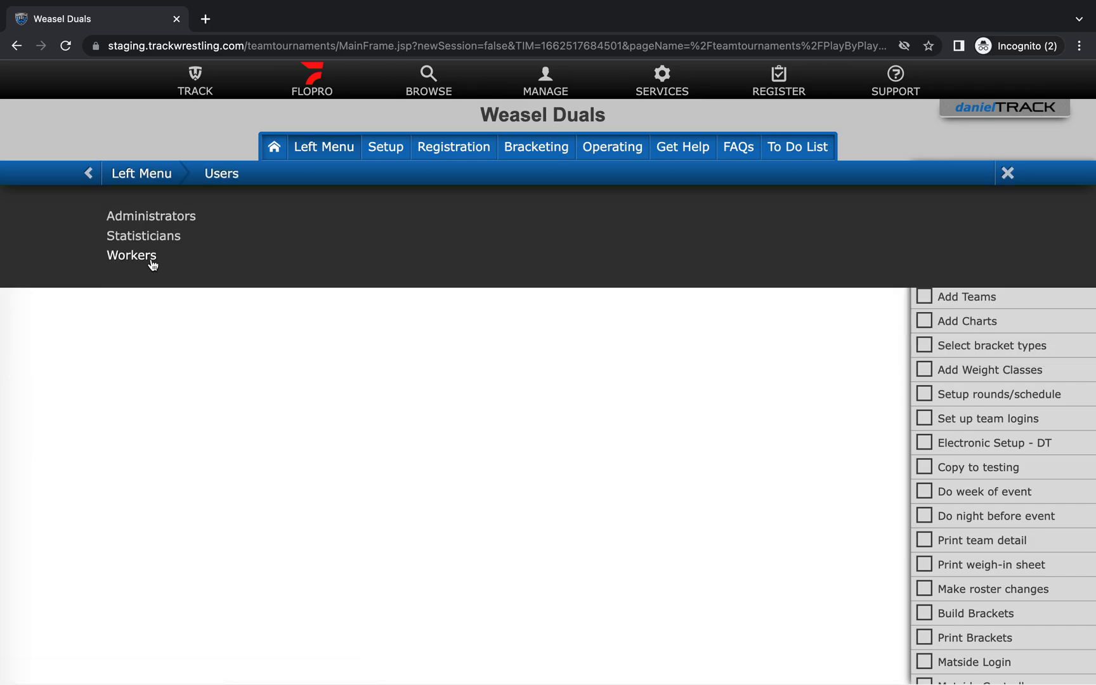
click(1008, 172)
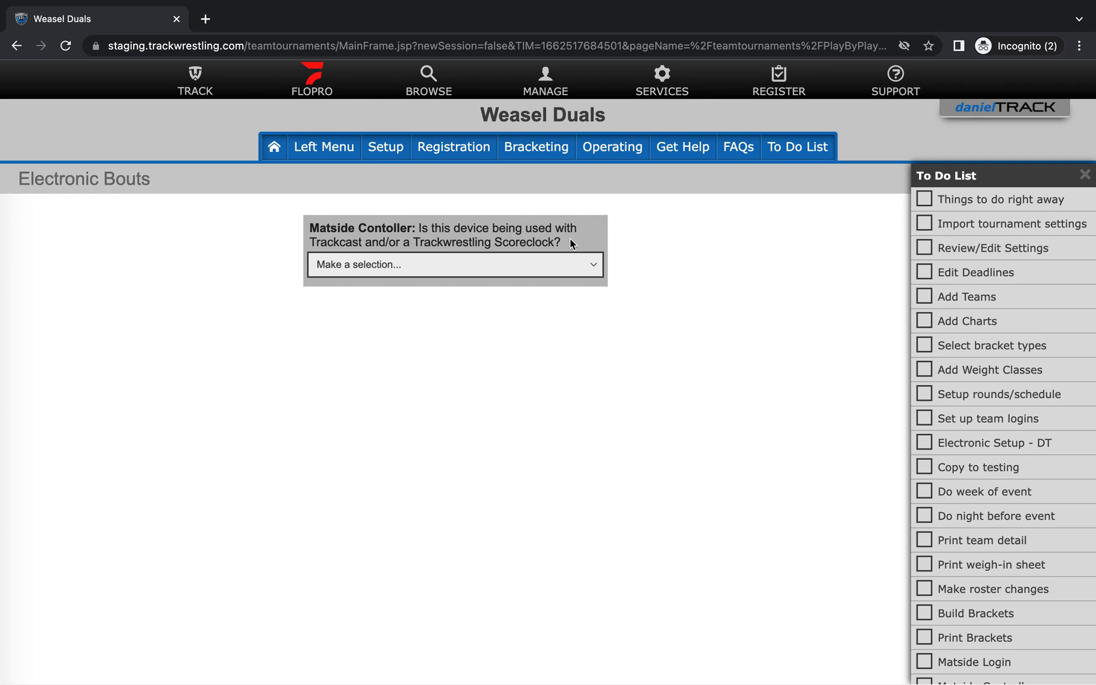
Answer No to Trackcast or Scoreclock use, choose the Folkstyle wrestling style, and open the Matside Controller
click(538, 264)
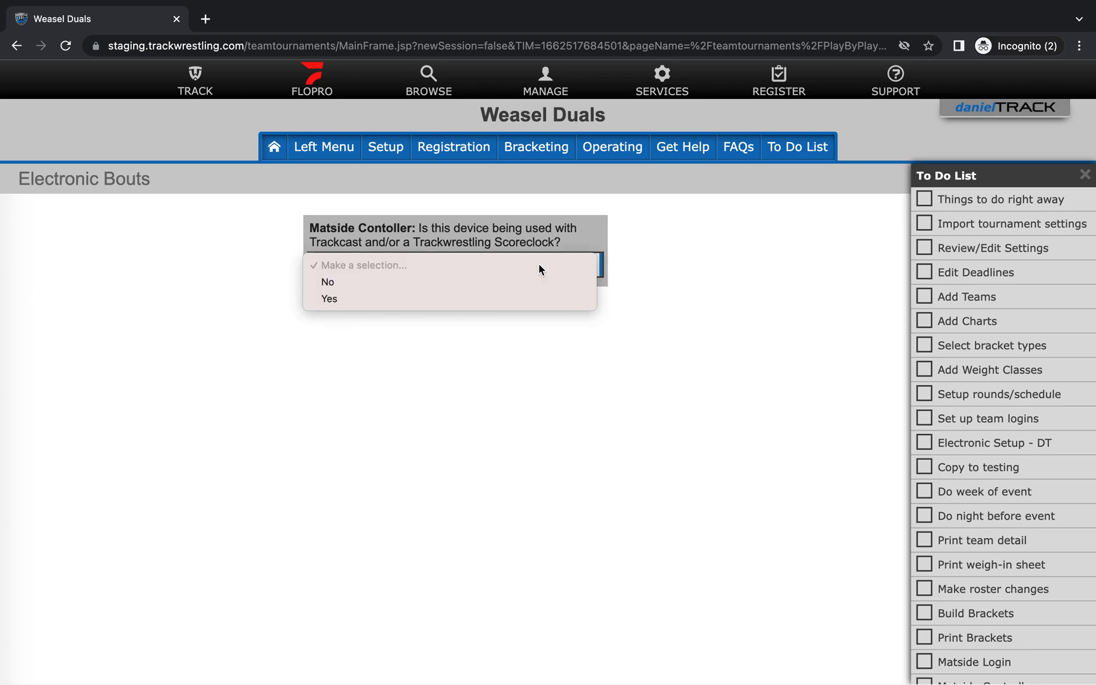
click(495, 299)
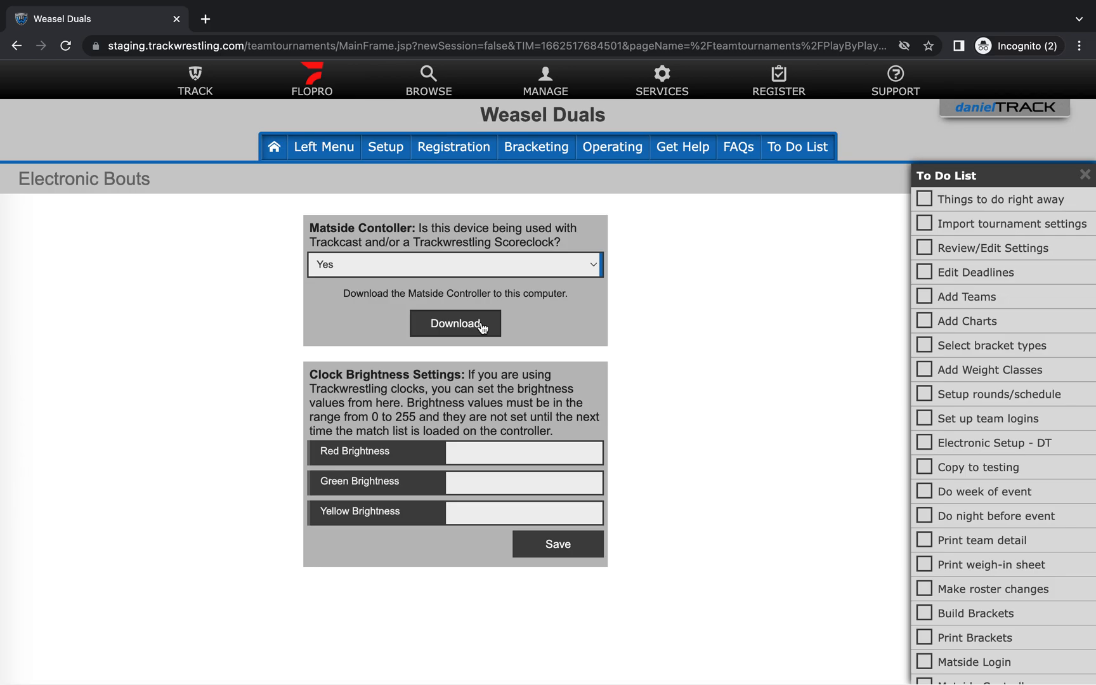
click(510, 263)
click(502, 248)
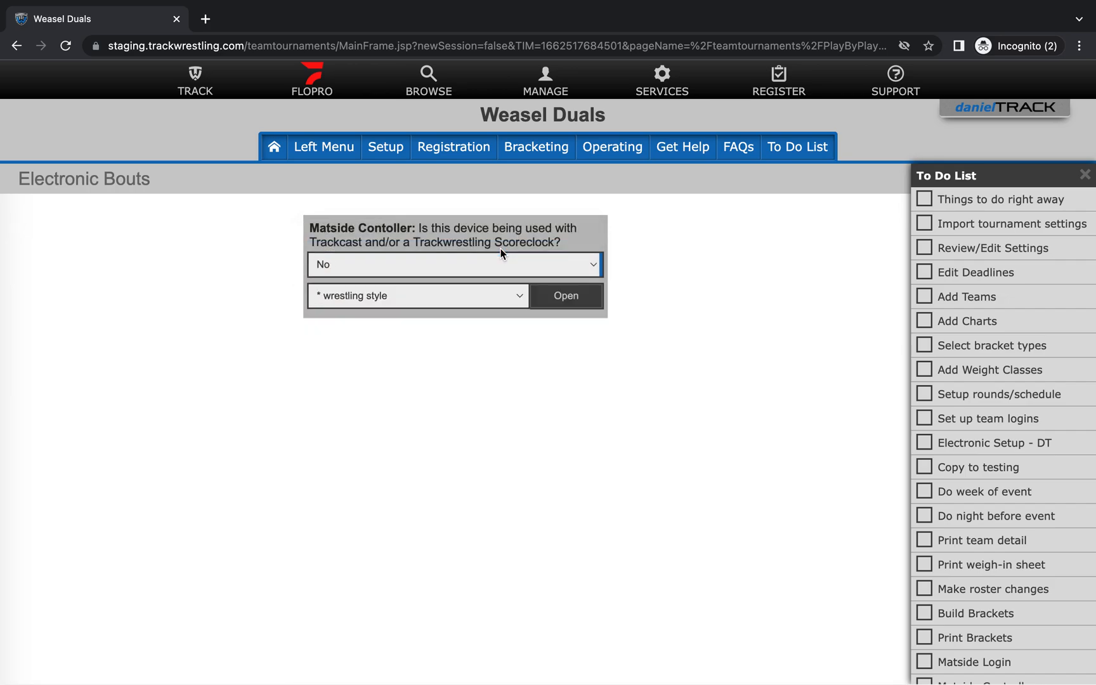
click(486, 302)
click(465, 311)
click(594, 296)
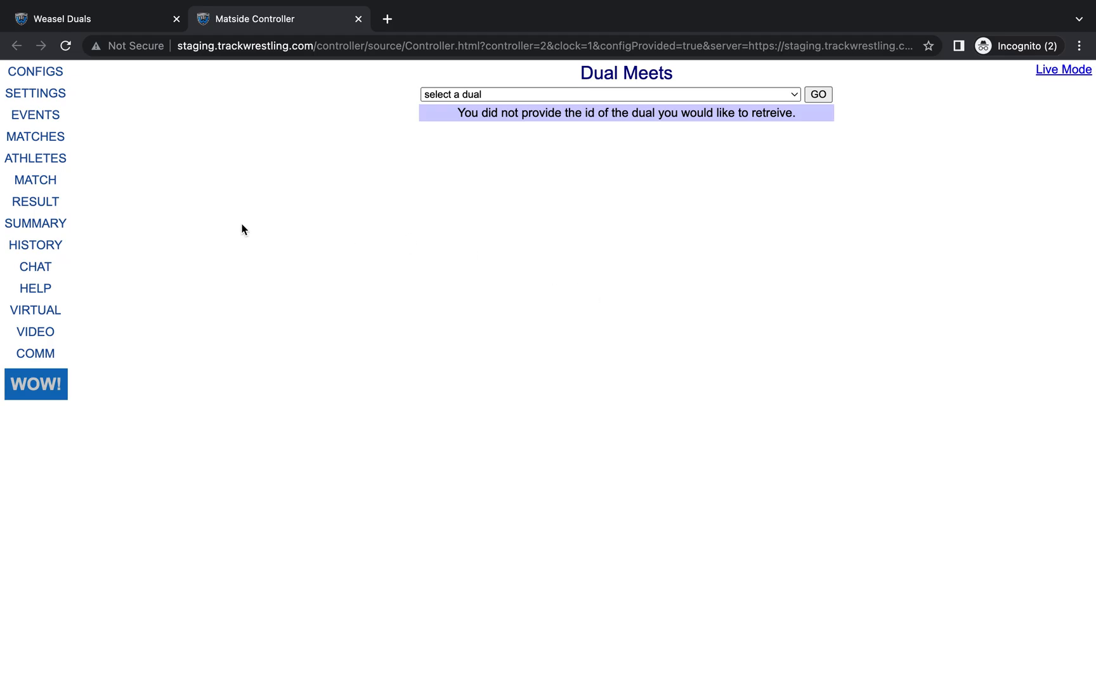
Review the controller settings, including the available server locations and wrestling styles
click(41, 95)
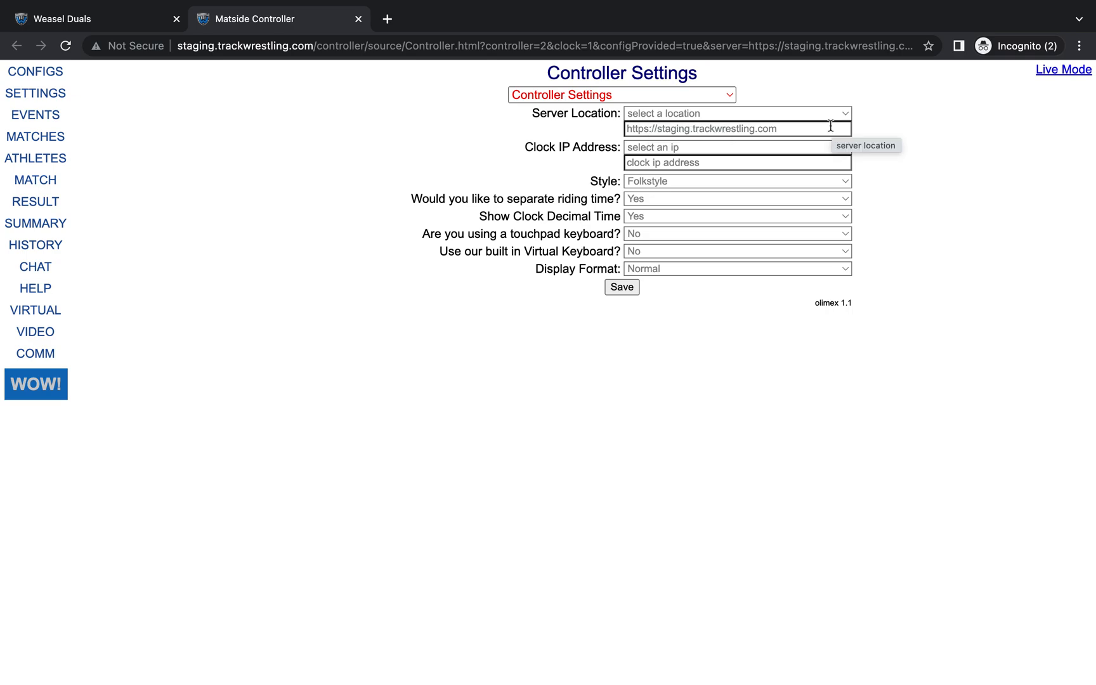
click(796, 112)
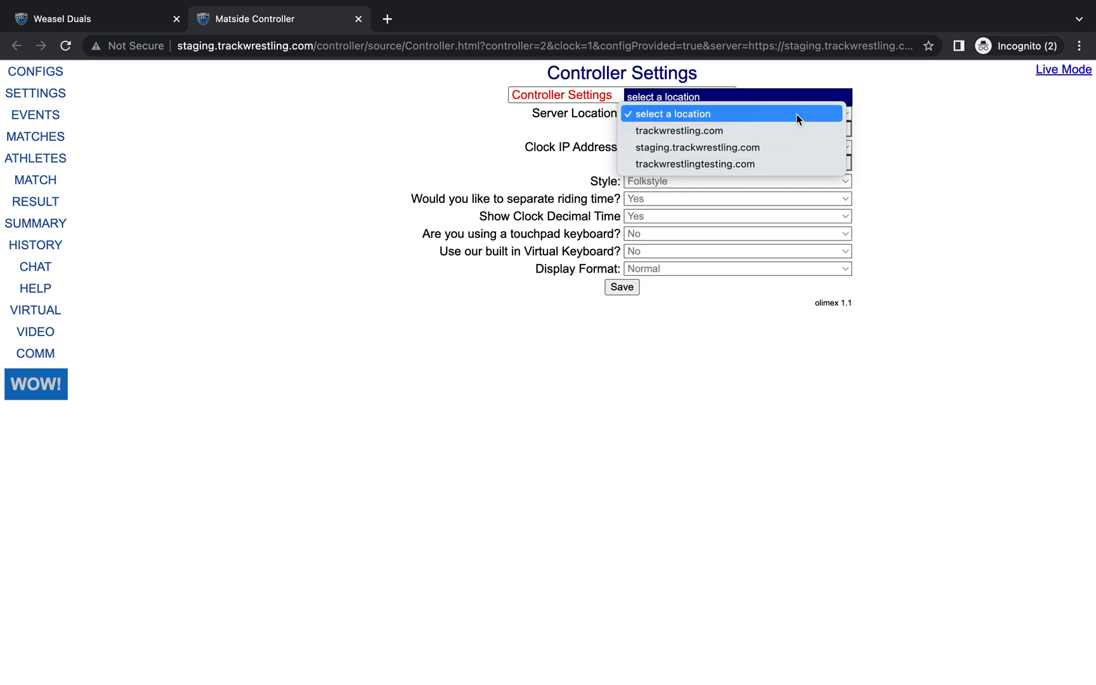
click(965, 117)
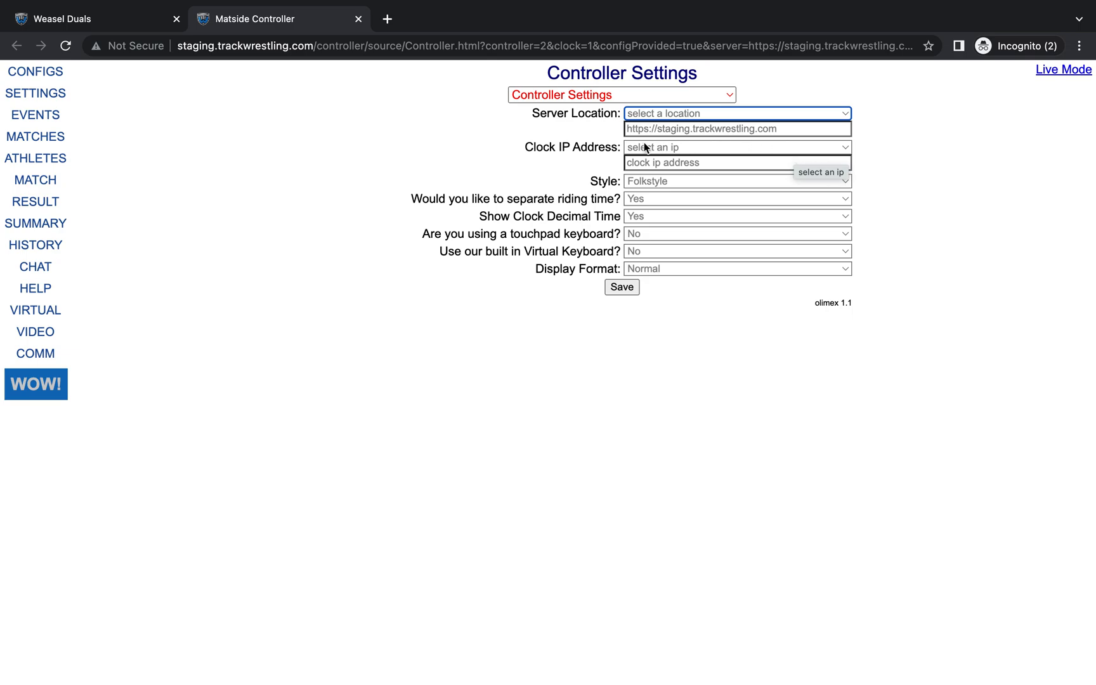
click(677, 184)
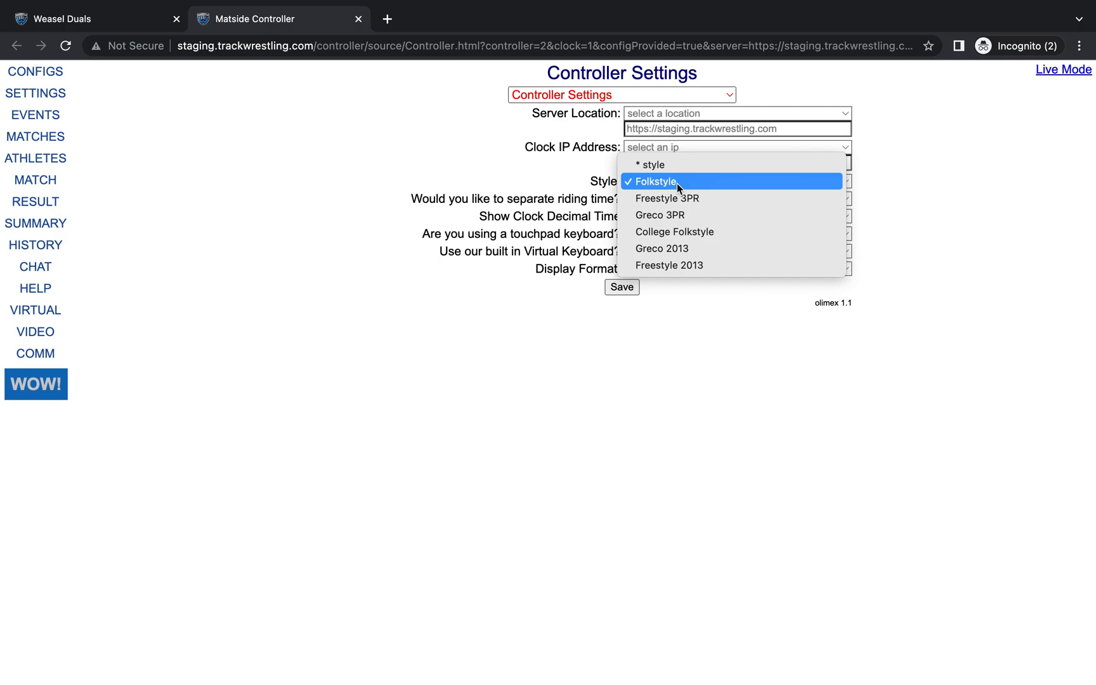
click(560, 165)
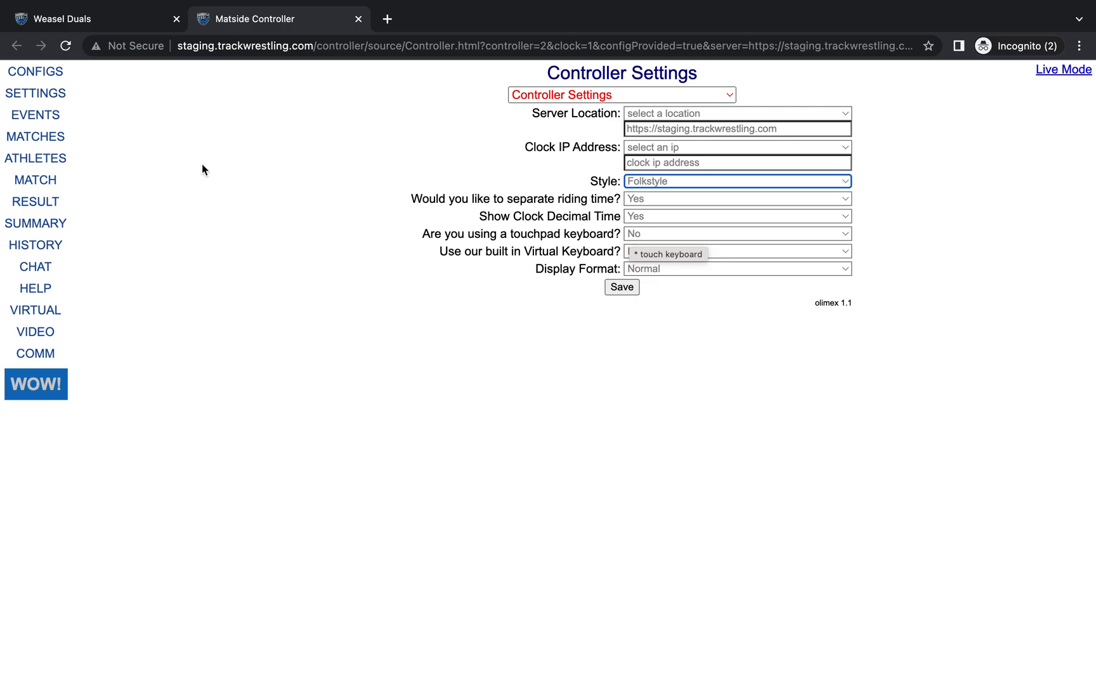
Look over the events list and load the matches of the Silver - E vs. C dual
click(42, 116)
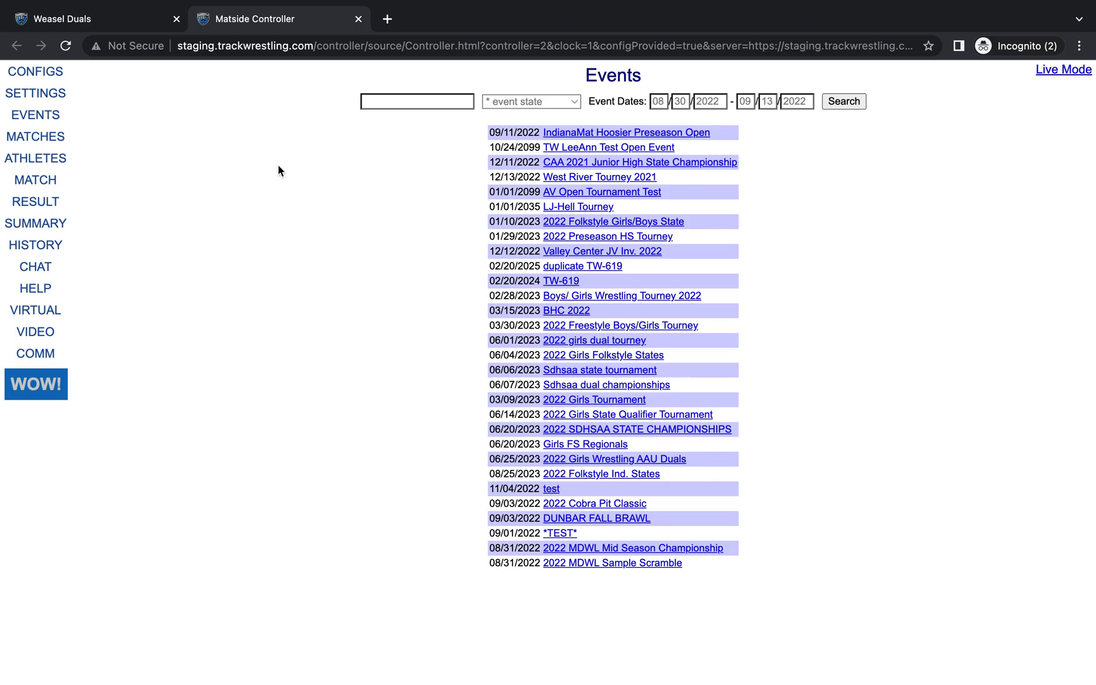
click(50, 138)
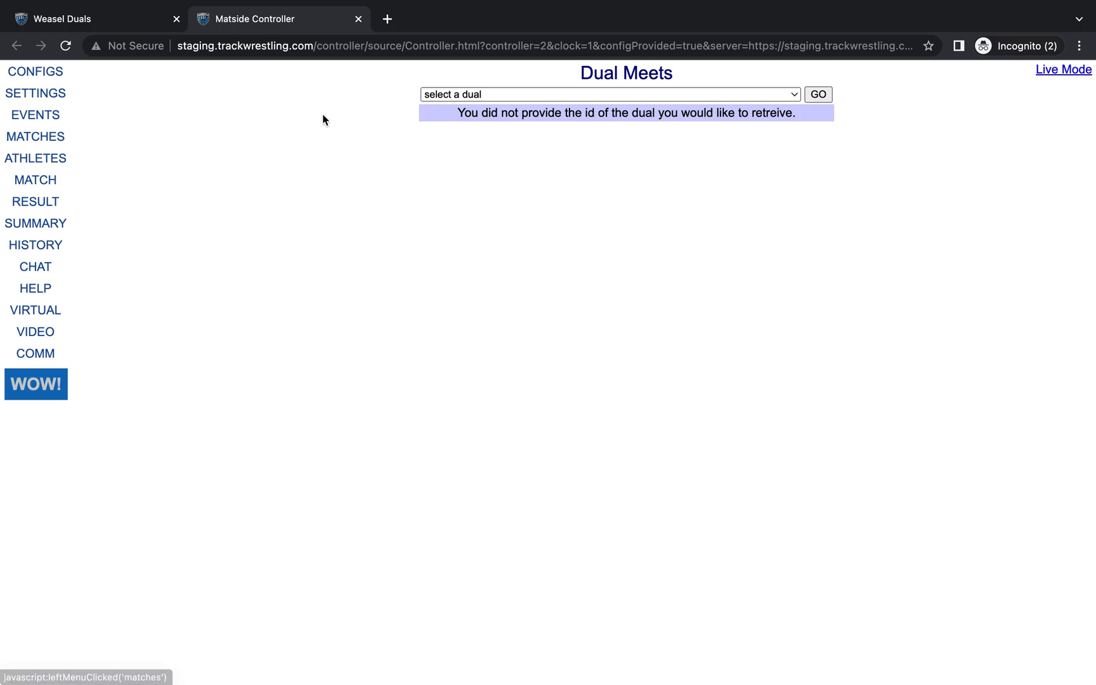
click(439, 96)
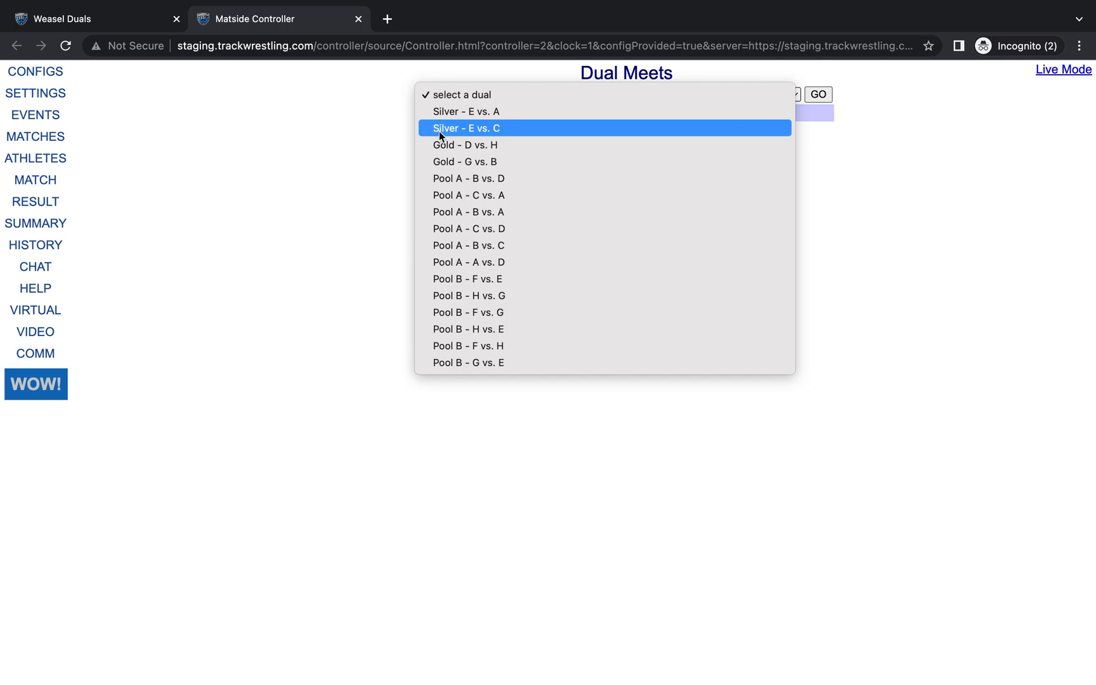
click(475, 134)
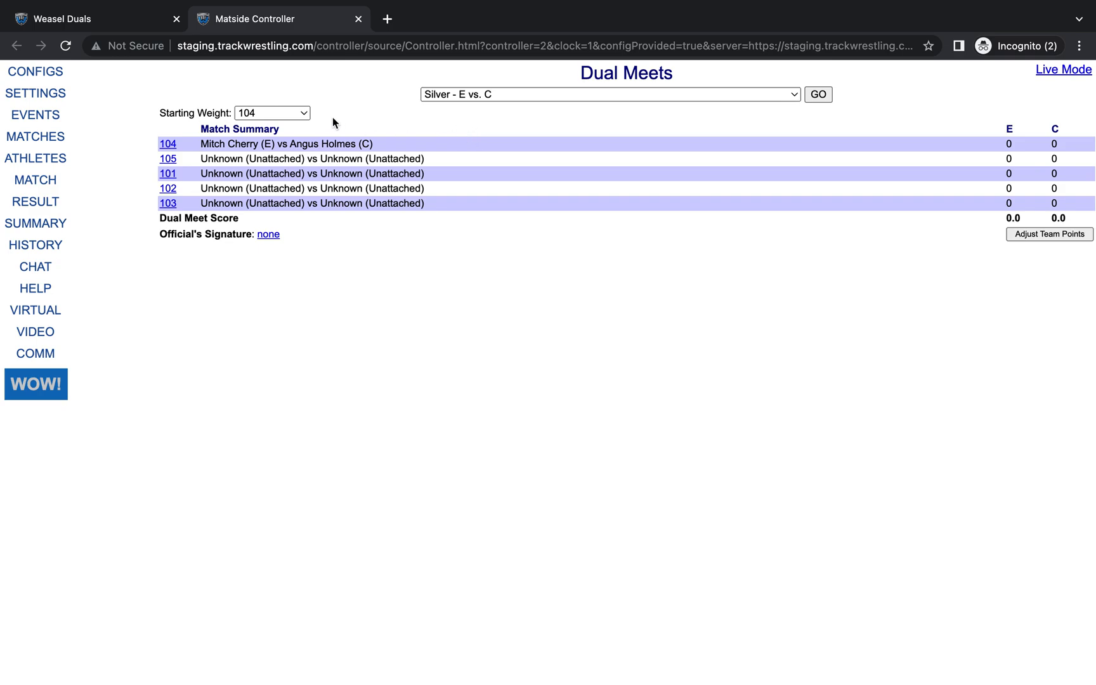
Change the dual's starting weight to 101 and set it back to 104
click(295, 114)
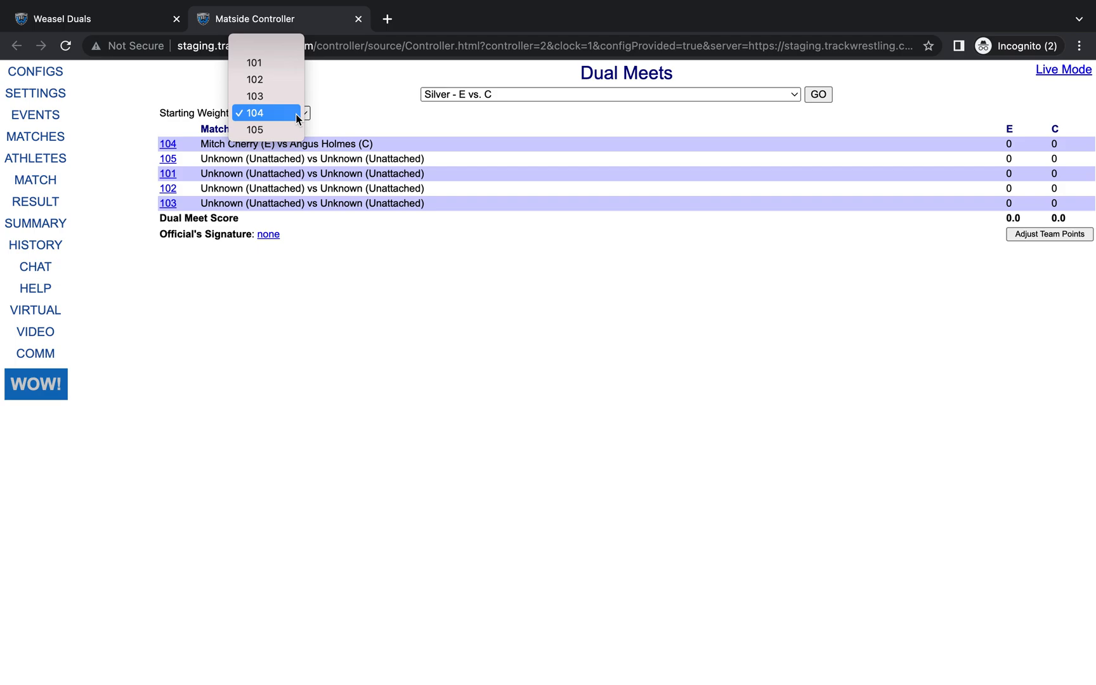
click(286, 67)
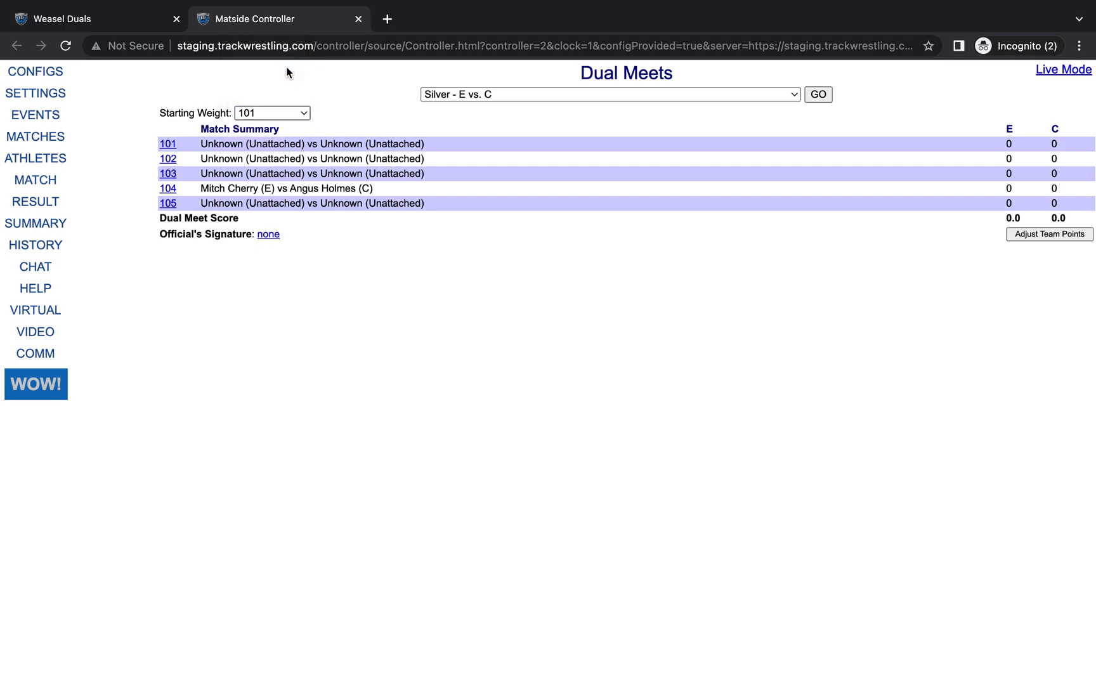
click(279, 115)
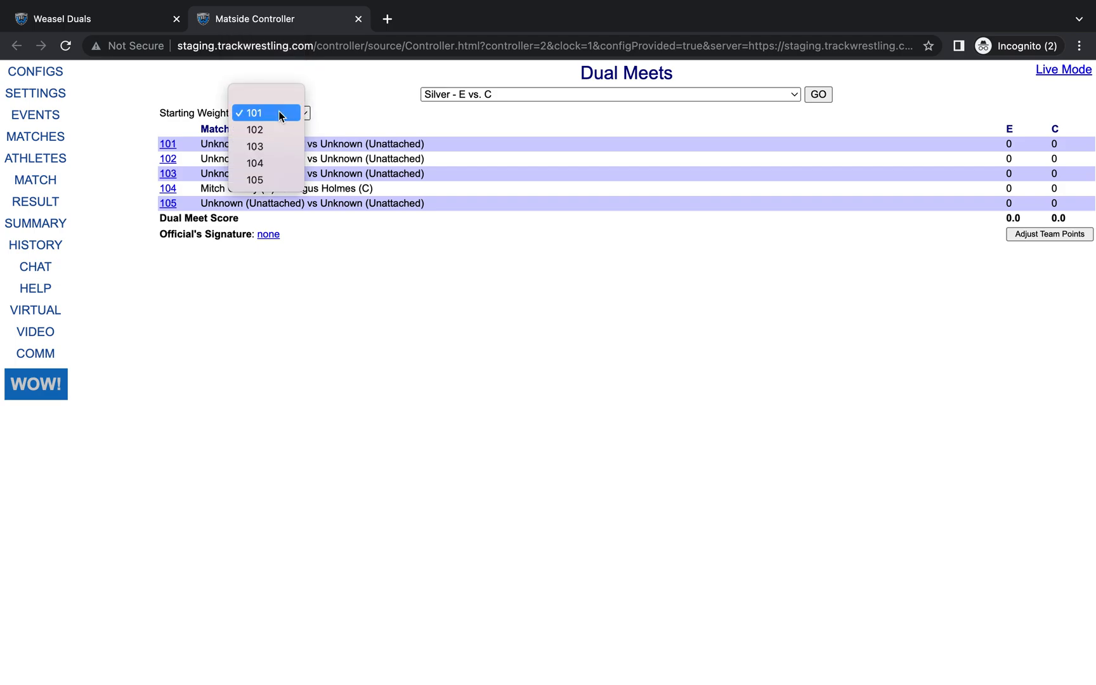
click(269, 164)
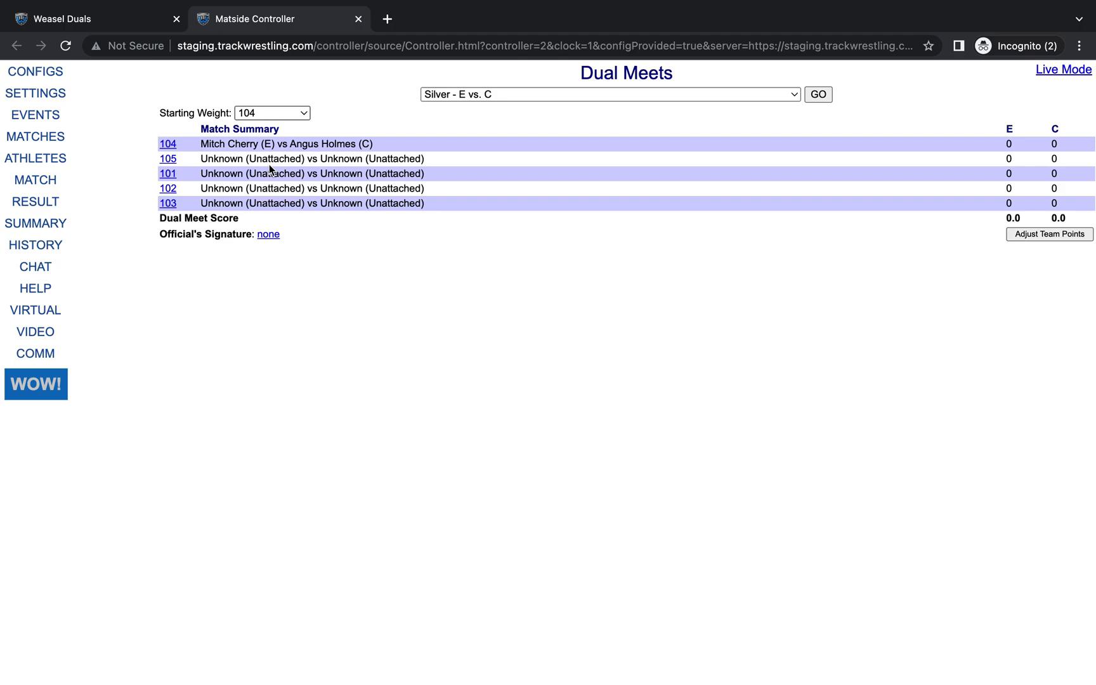
Open the 104 match, choose team C's wrestler listed at 104, and save the pairing to continue to scoring
click(169, 145)
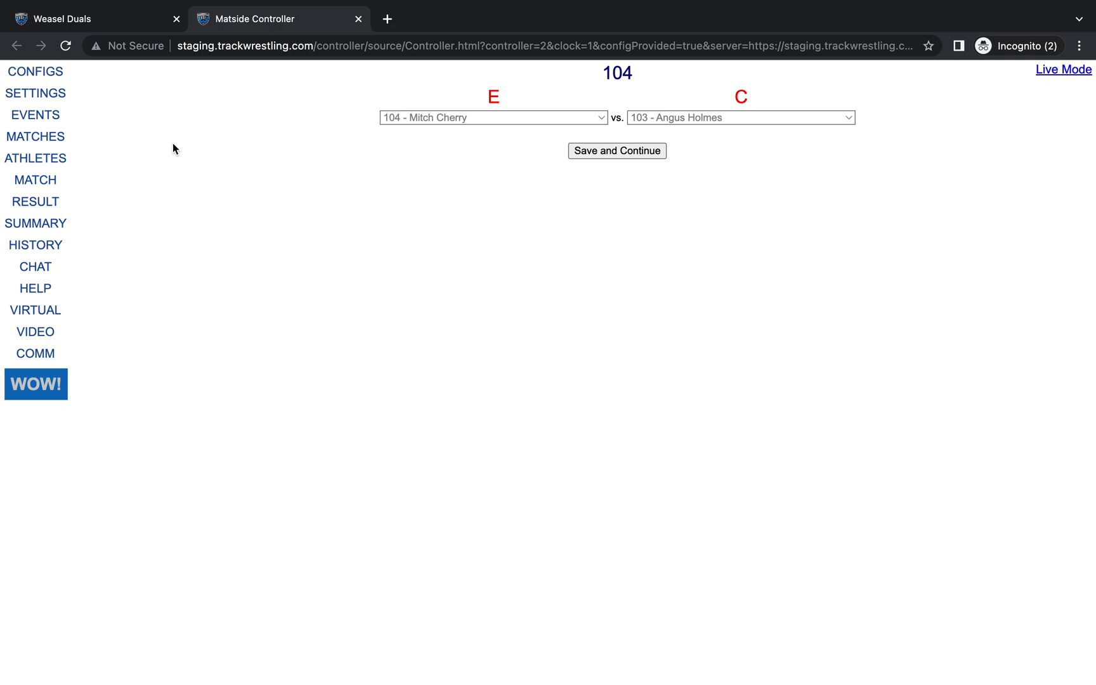
click(438, 118)
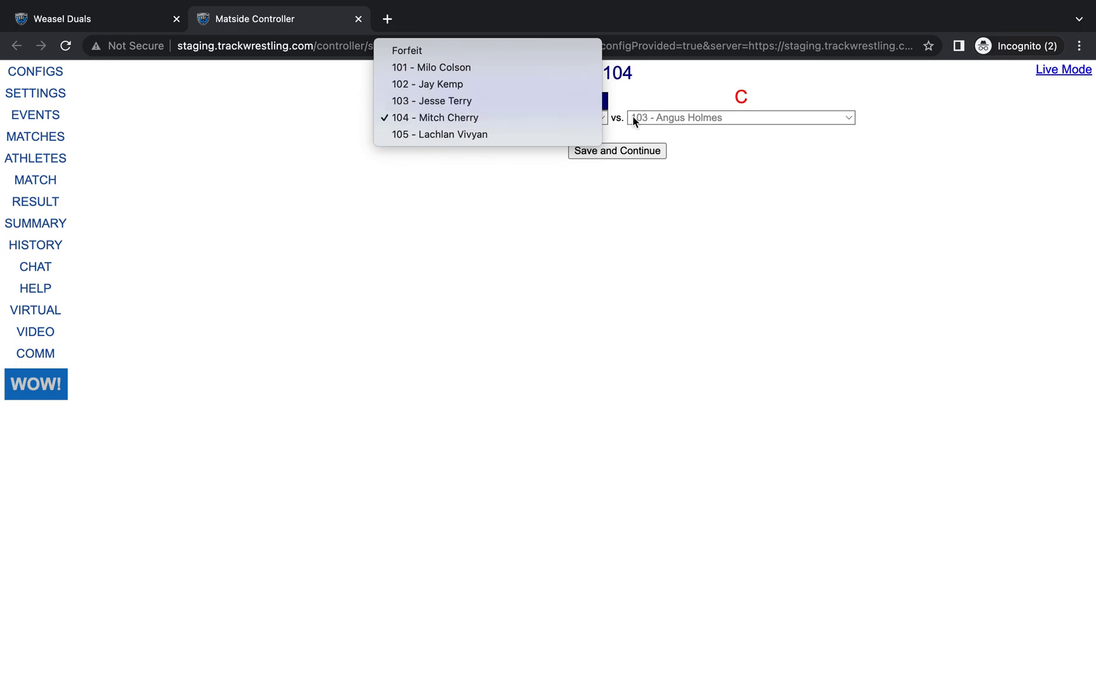
click(667, 115)
click(666, 120)
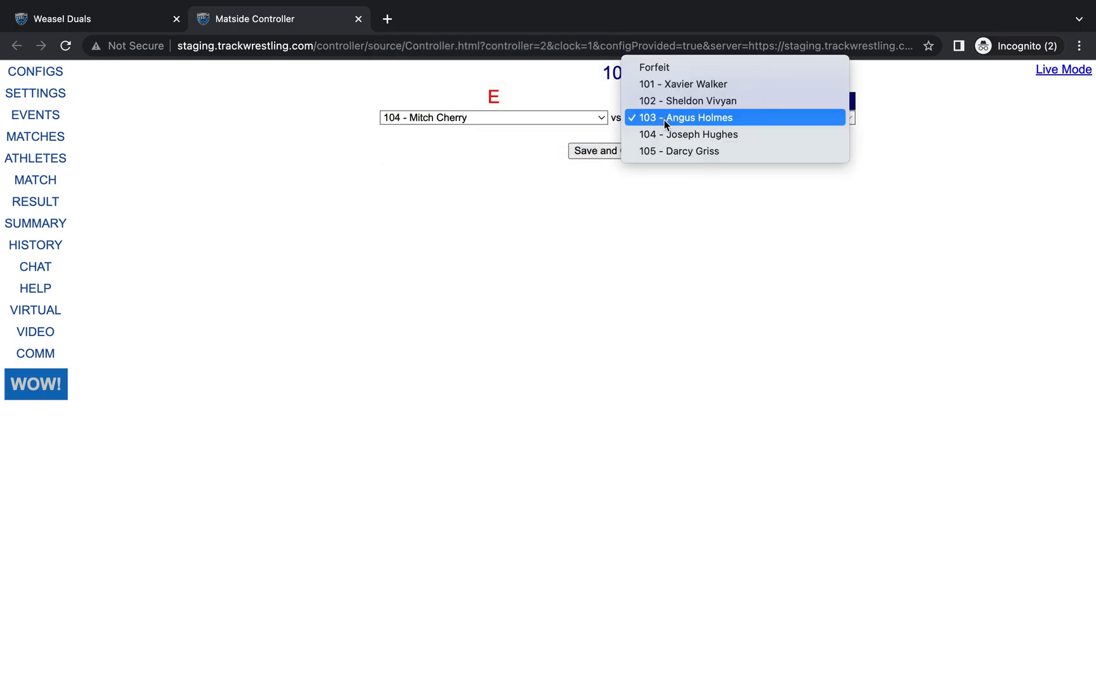
click(665, 137)
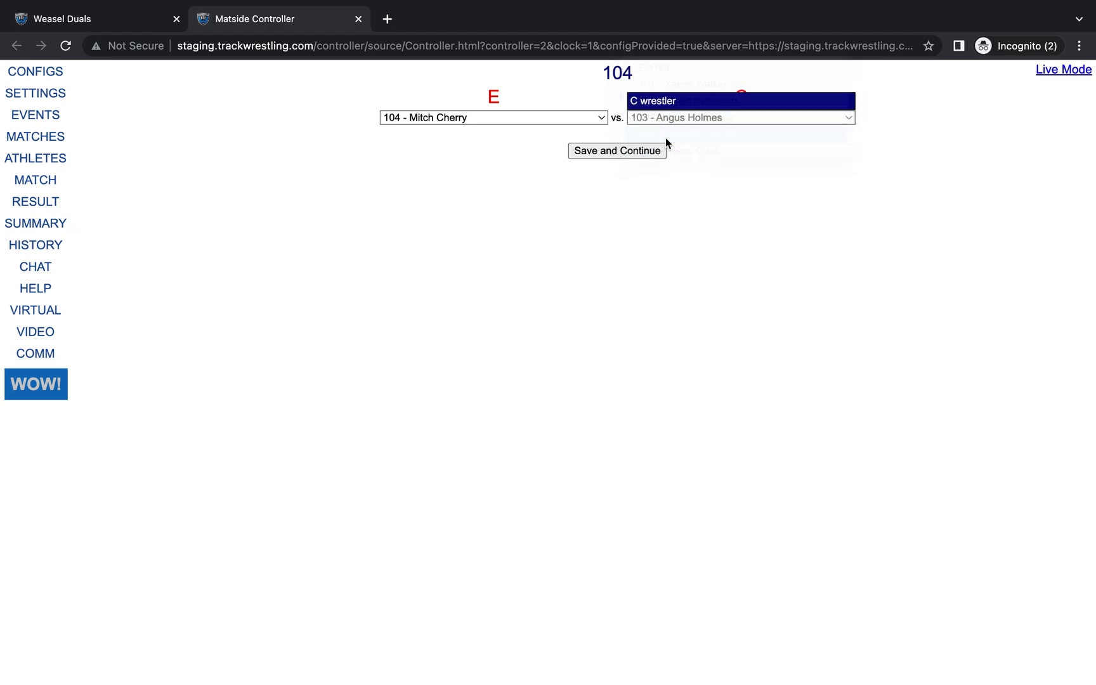
click(626, 153)
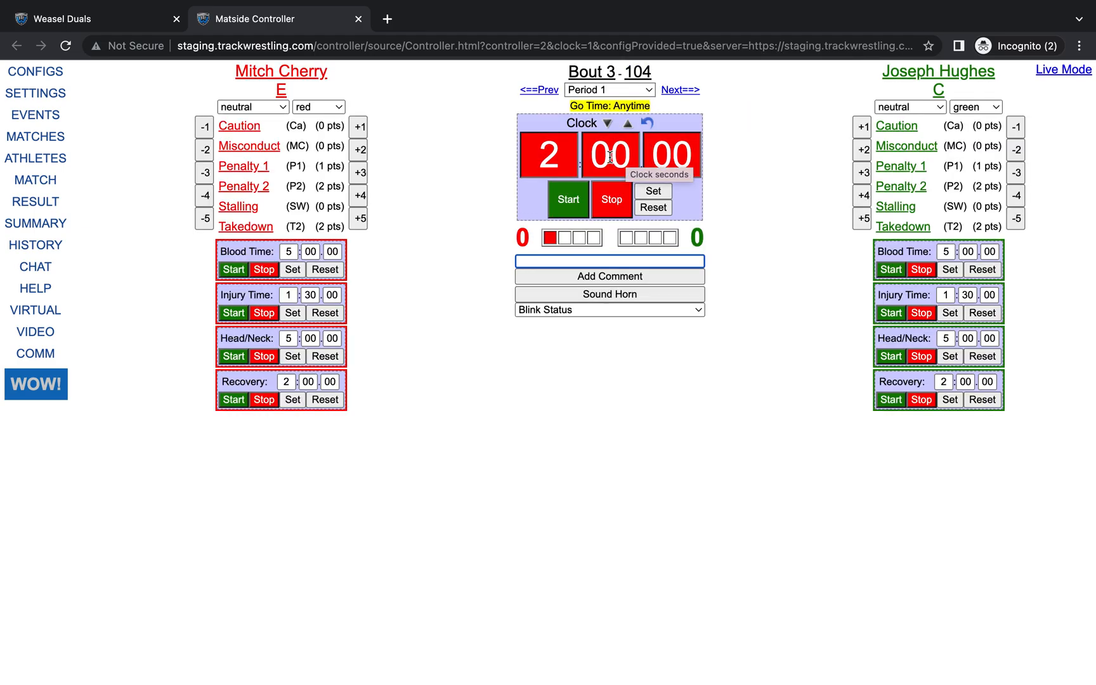
Start the Period 1 match clock and switch the controller to practice mode, entering "practice" as confirmation
click(570, 208)
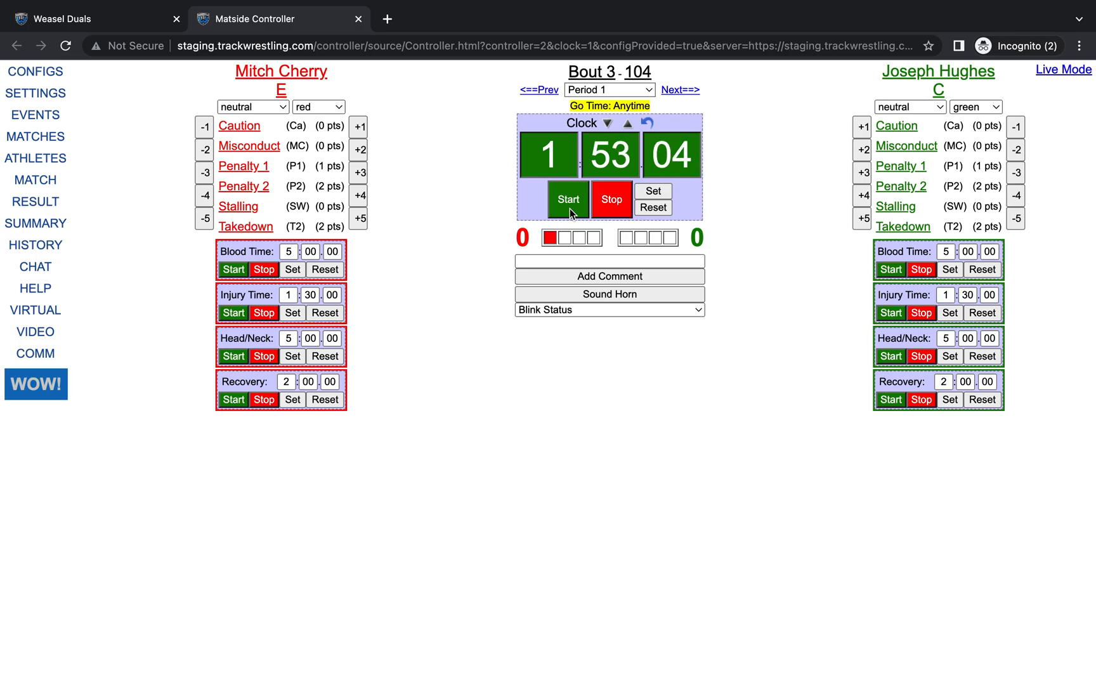
click(1076, 75)
text(p)
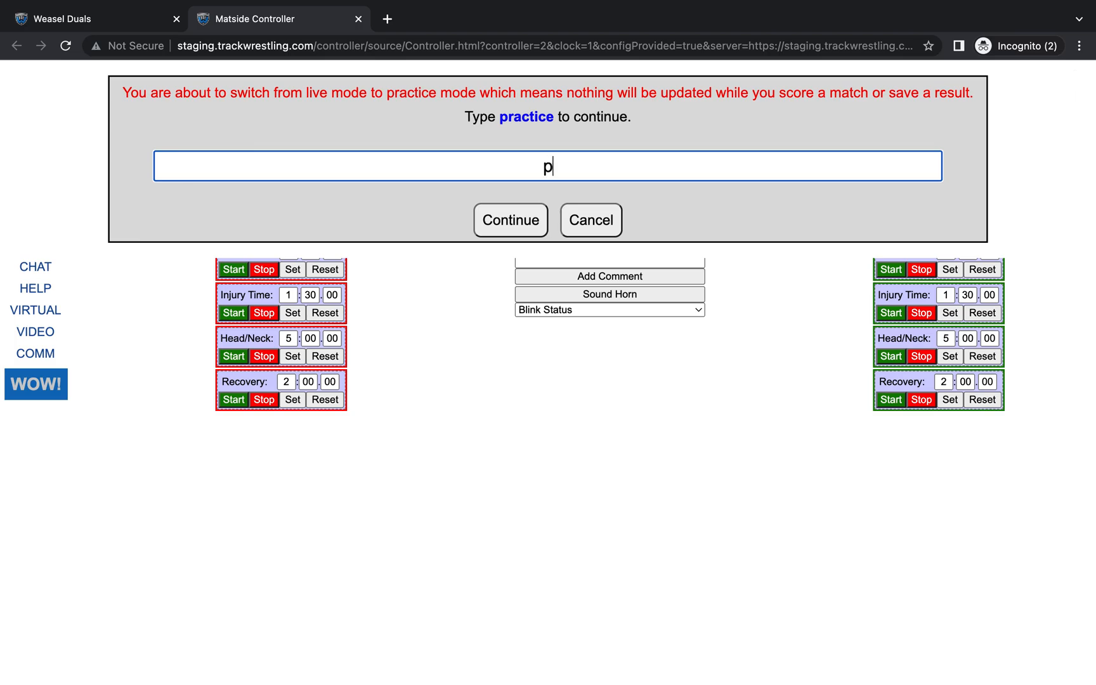
text(ractice)
click(513, 222)
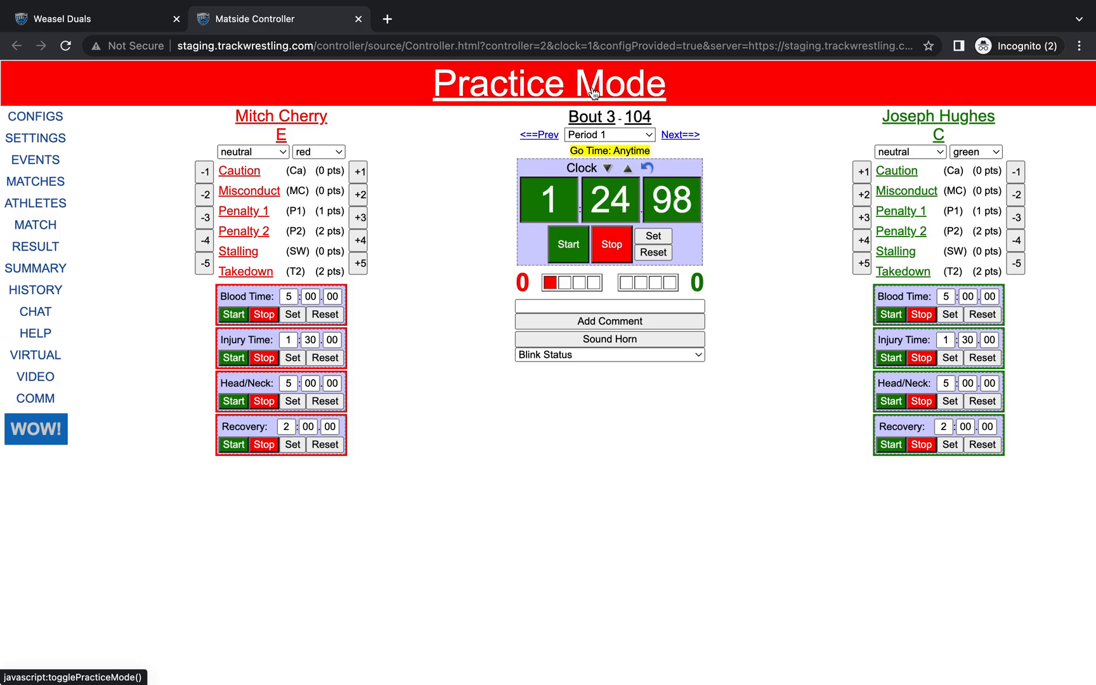
Return the controller to live mode, entering "live" as confirmation
click(592, 89)
text(live)
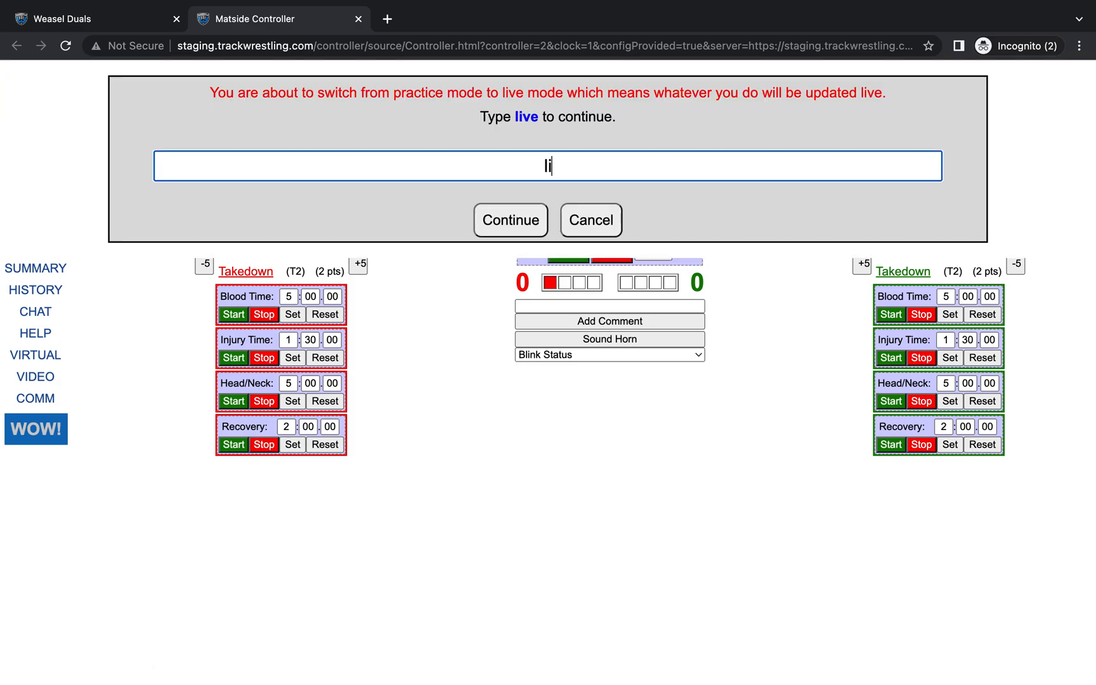
click(525, 226)
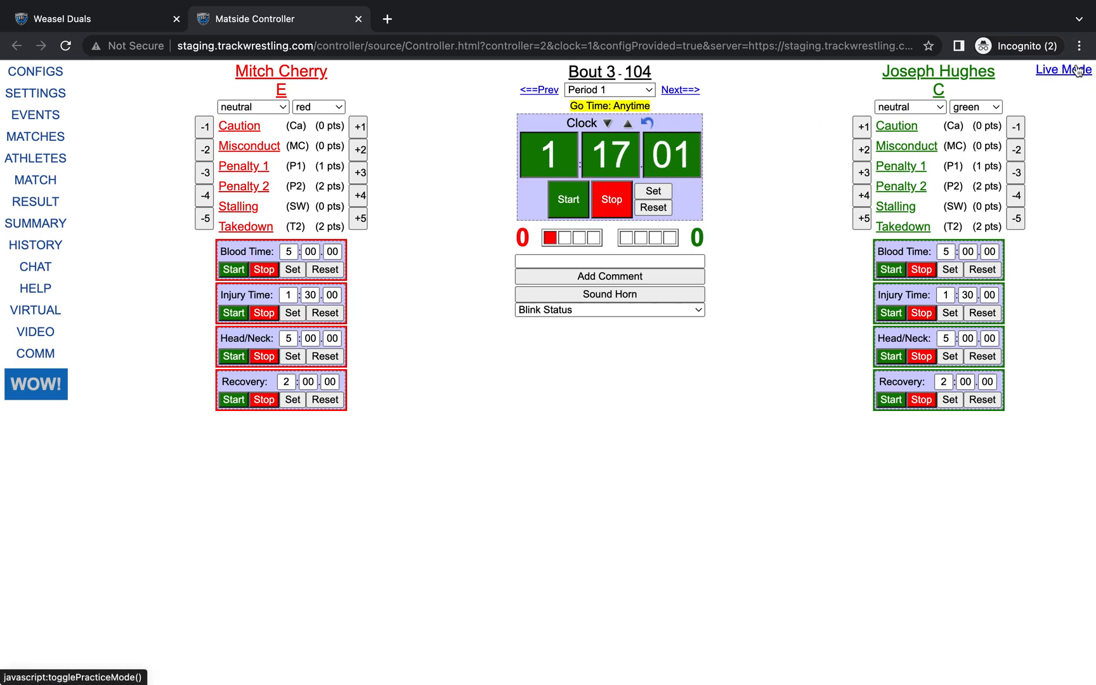
Switch the team E wrestler's color to green and back to red
click(298, 108)
click(306, 124)
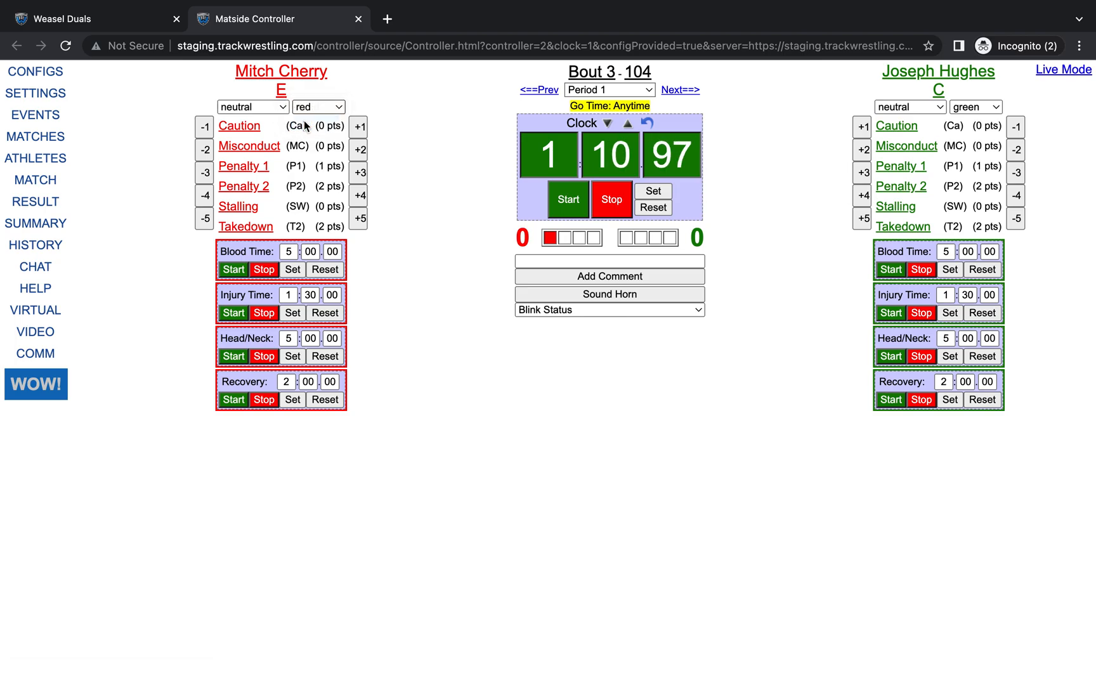
click(322, 108)
click(321, 92)
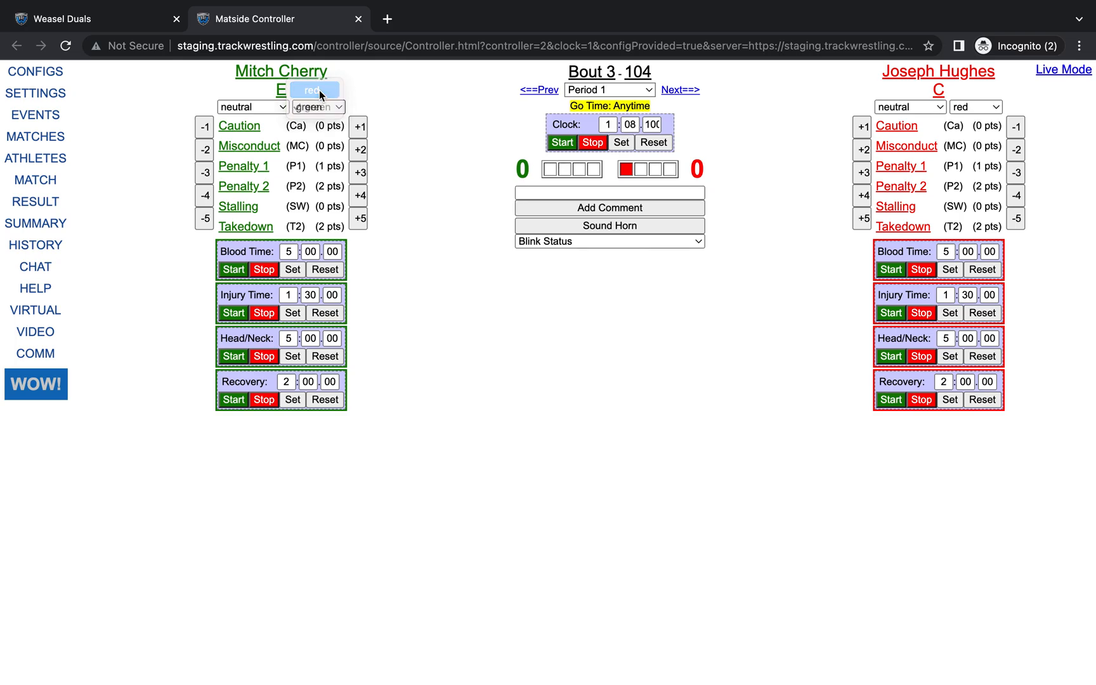
Set the team E wrestler's position to top and return it to neutral
click(276, 108)
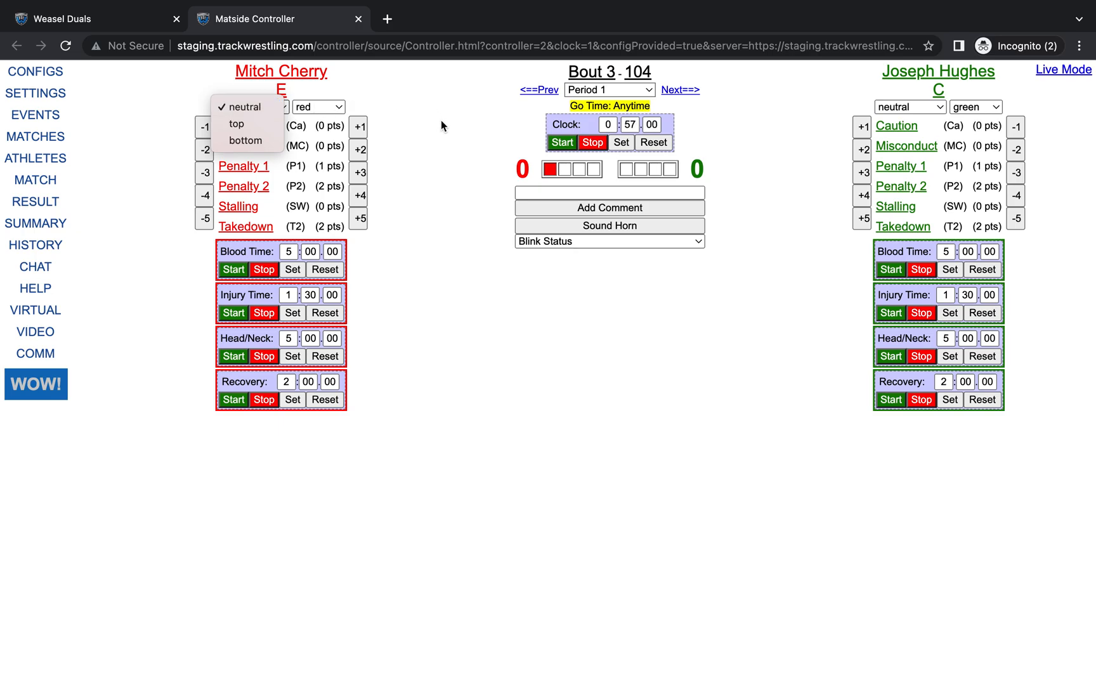
click(250, 121)
click(251, 110)
click(249, 93)
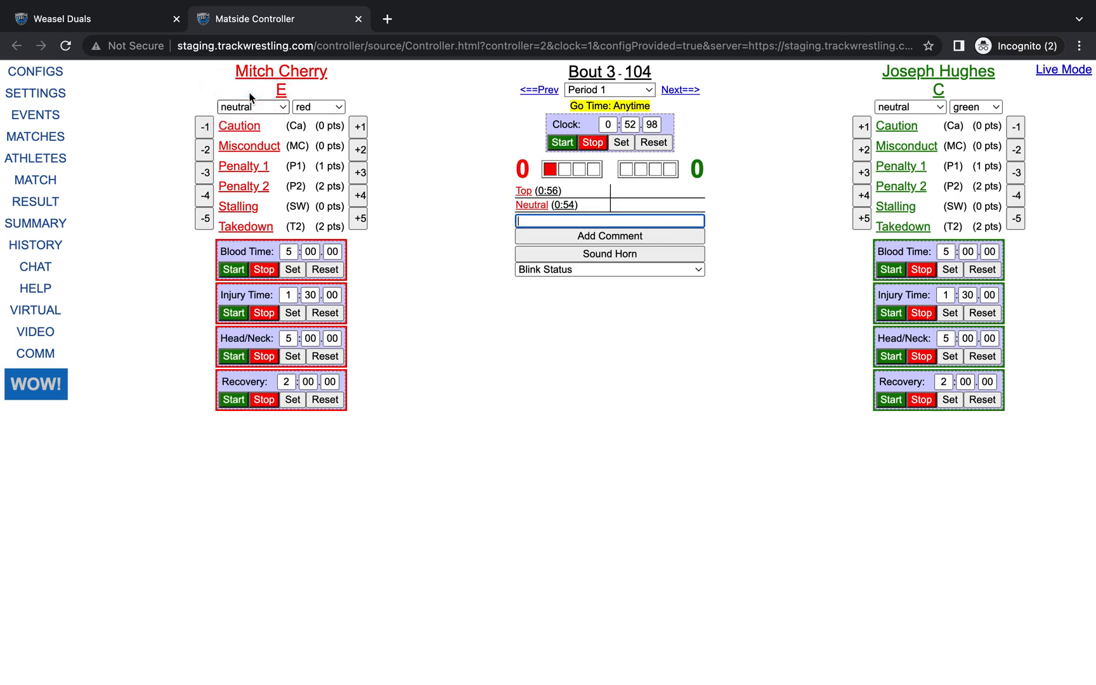
Record a takedown for the team E wrestler and switch that entry to the team C wrestler
click(256, 229)
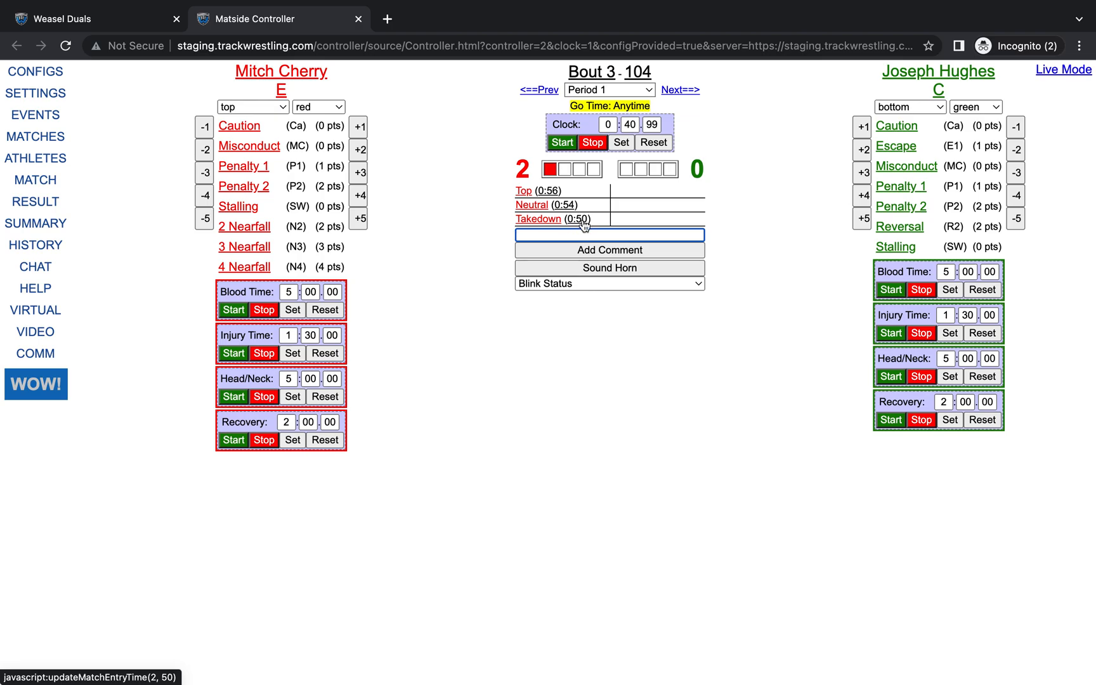
click(538, 221)
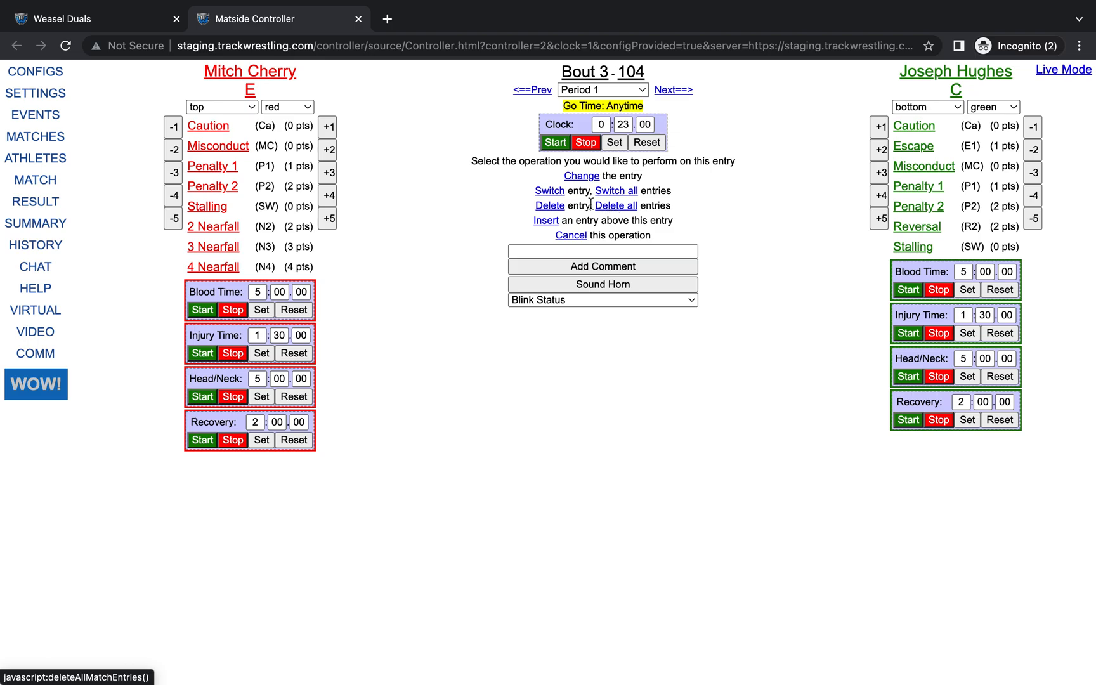
click(549, 190)
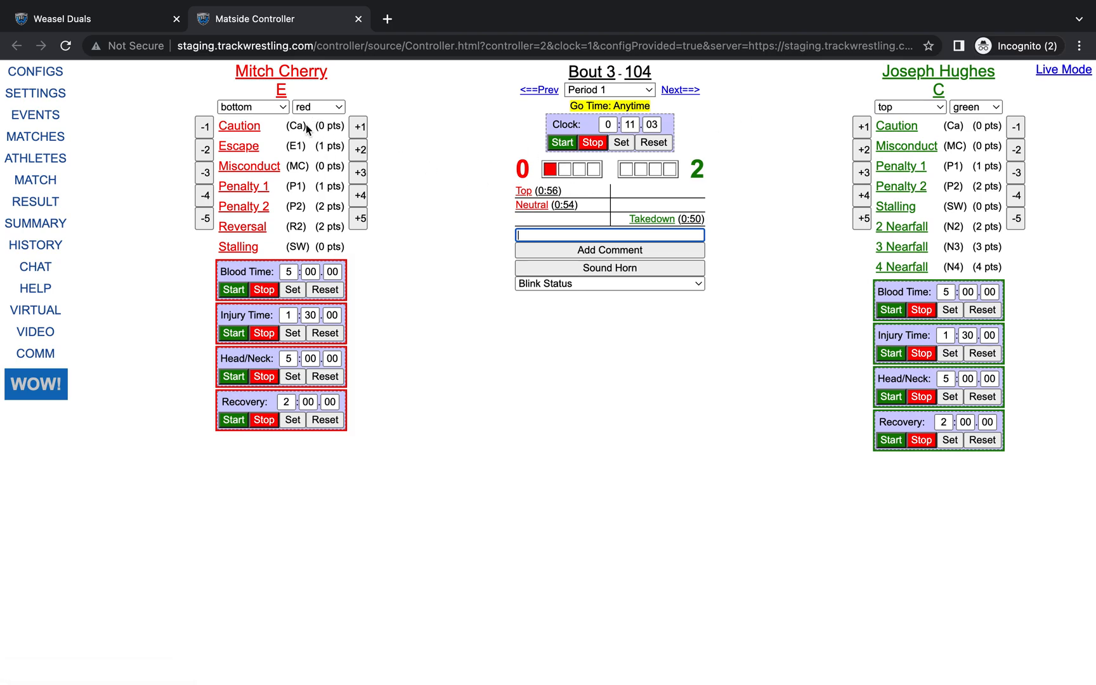
Change the Period 1 takedown entry to Stalling for the team E wrestler
click(647, 218)
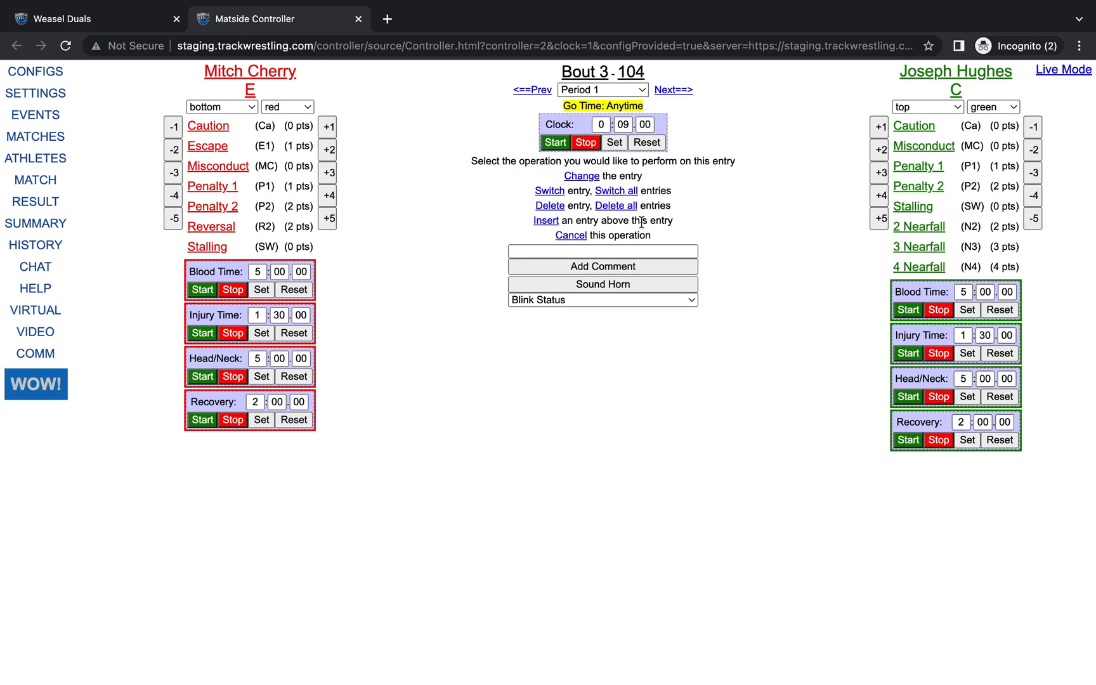
click(581, 178)
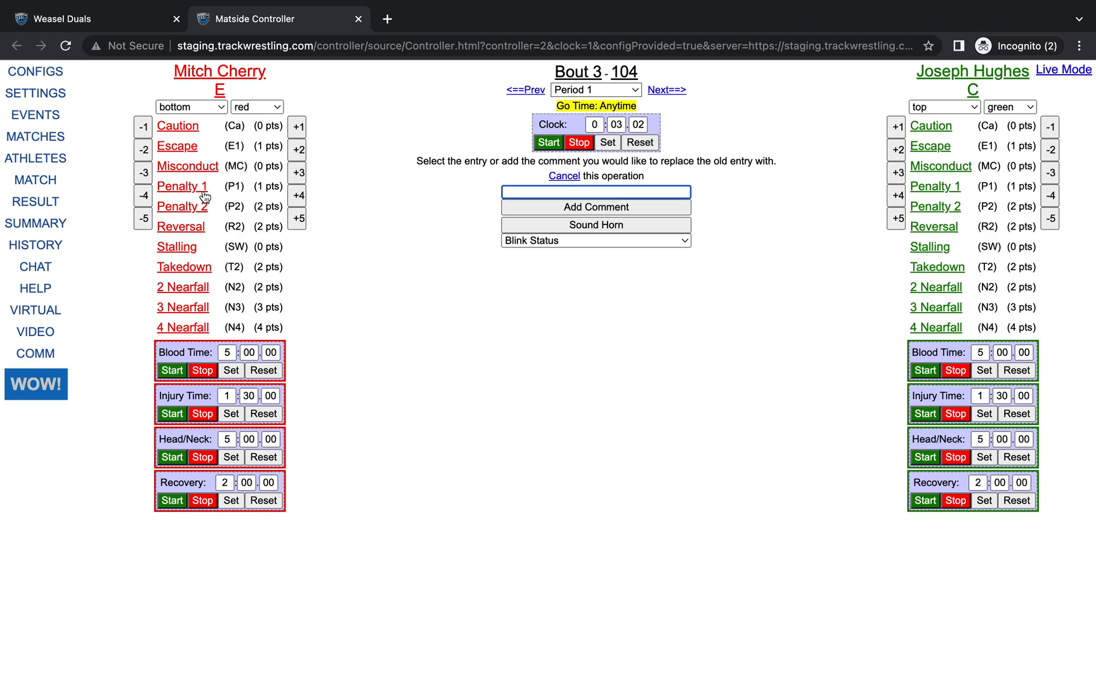
click(181, 247)
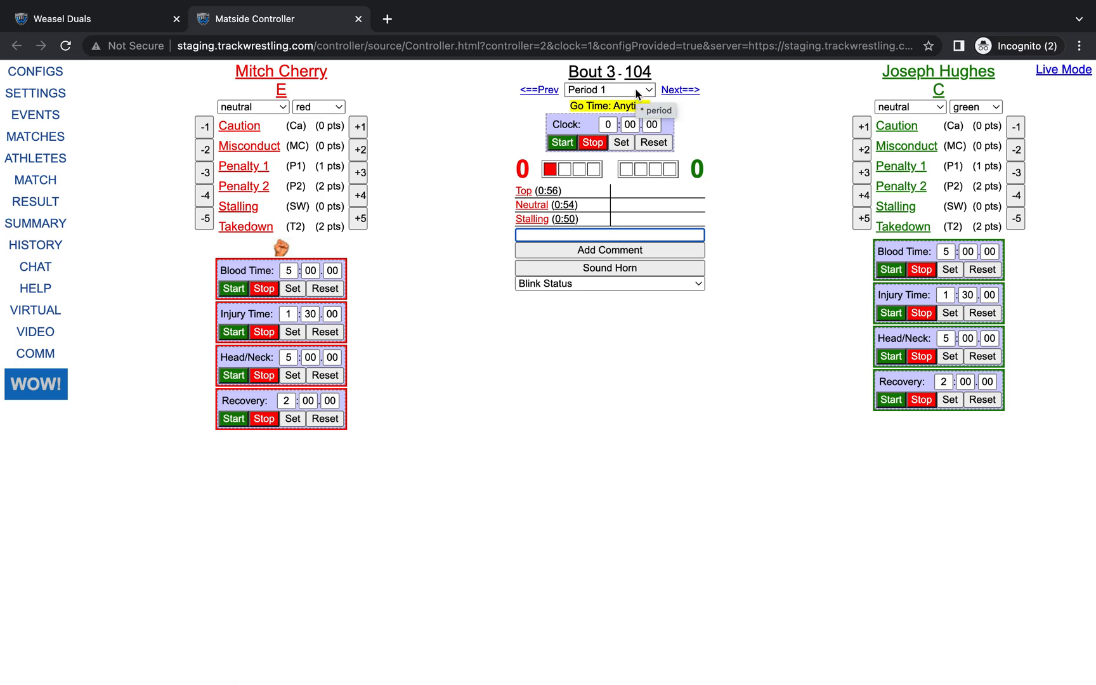
Advance to Choice 1 and record Defer for the team E wrestler and Bottom for the team C wrestler
click(688, 93)
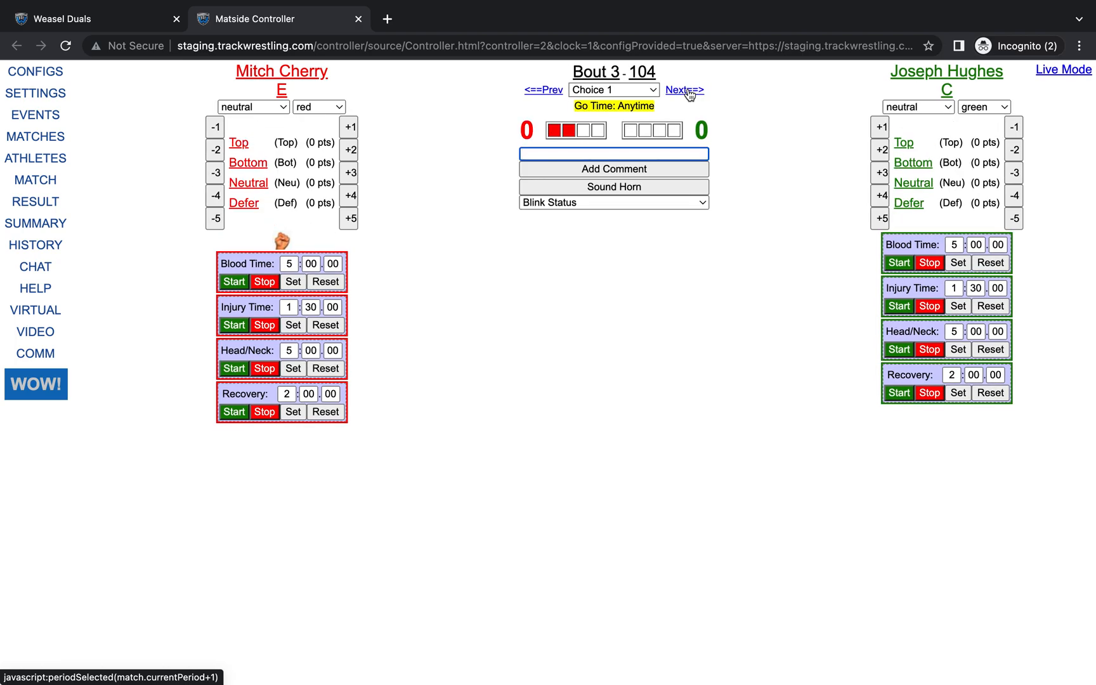
click(245, 203)
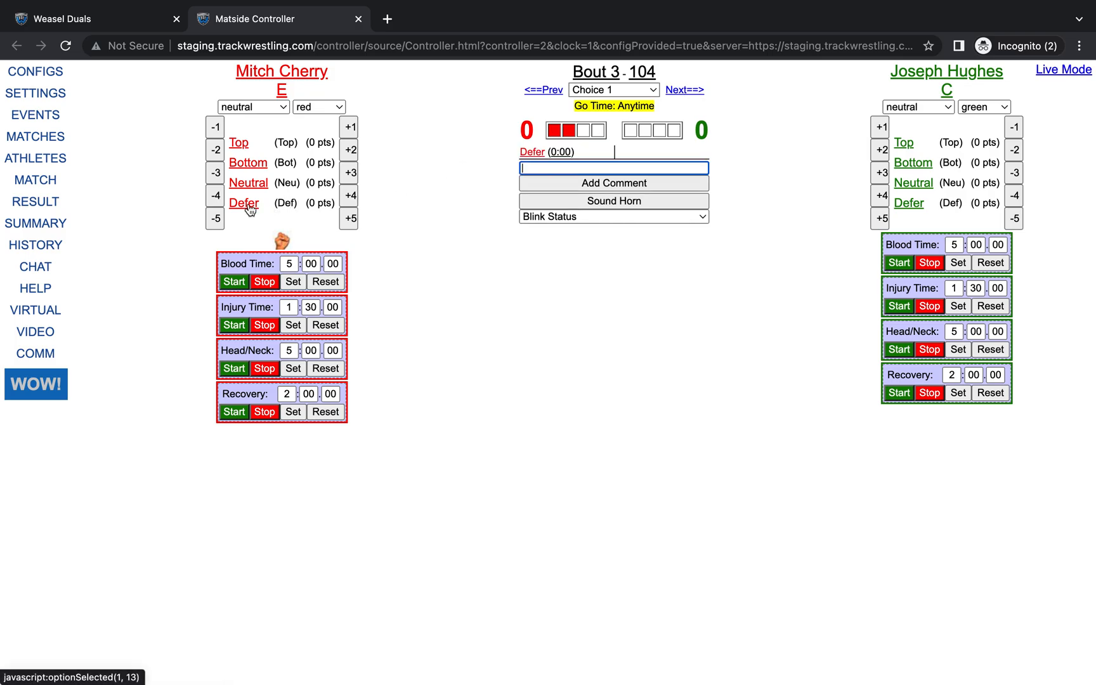
click(914, 164)
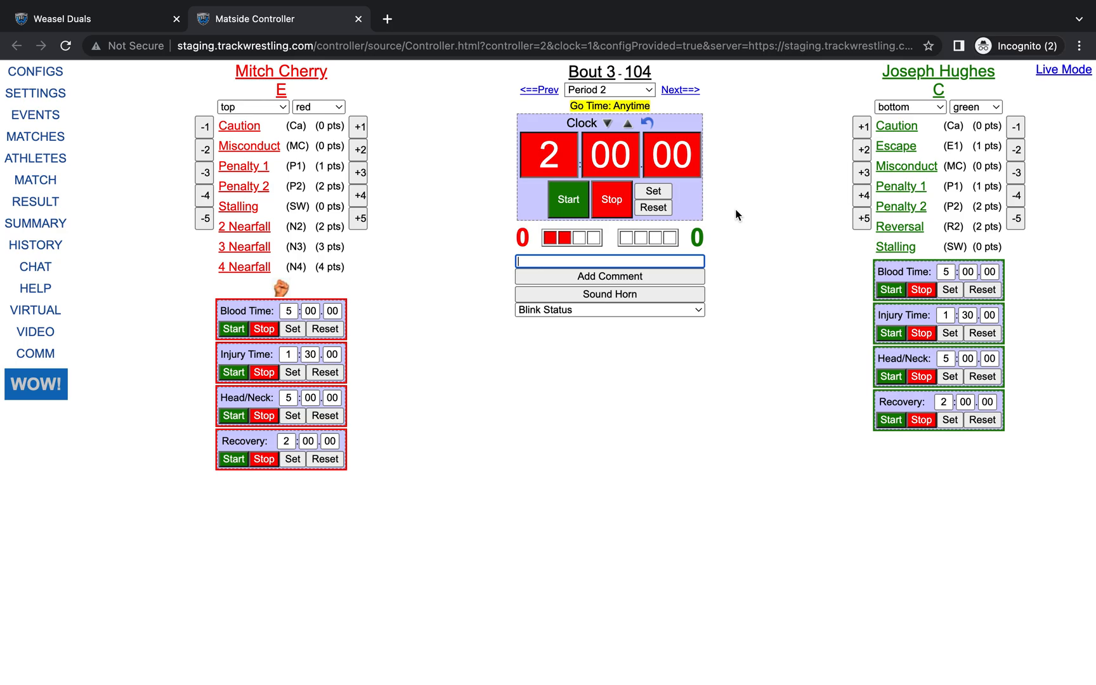
Run and stop the Period 2 match clock, run and stop the team E wrestler's blood time, and return to the match clock
click(568, 198)
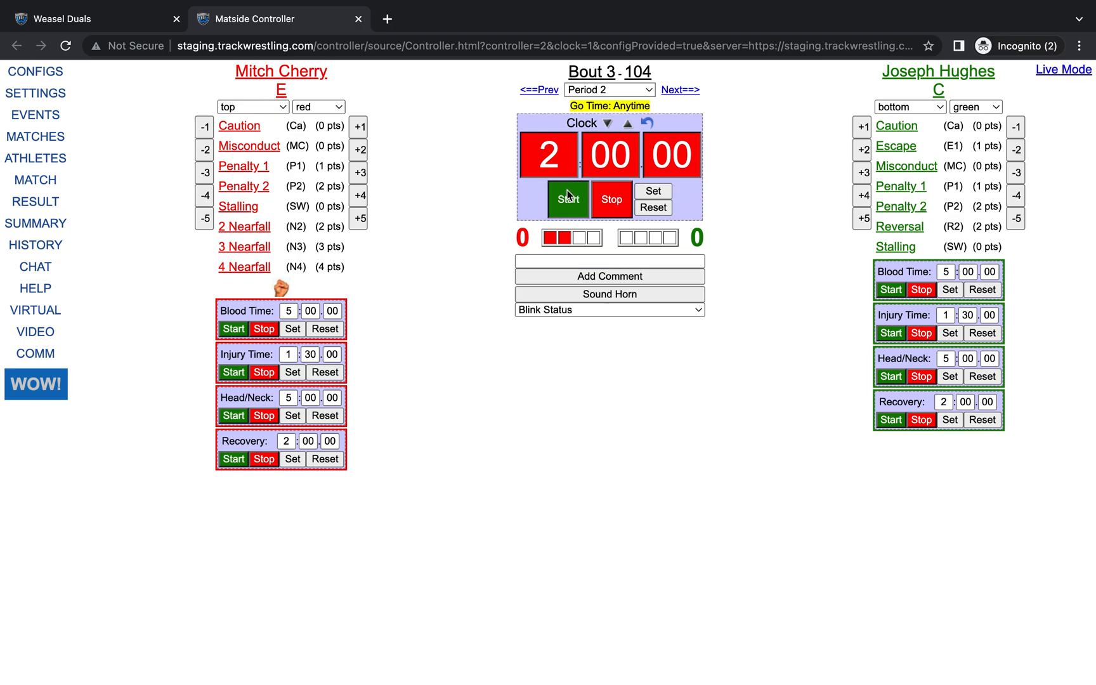
click(611, 203)
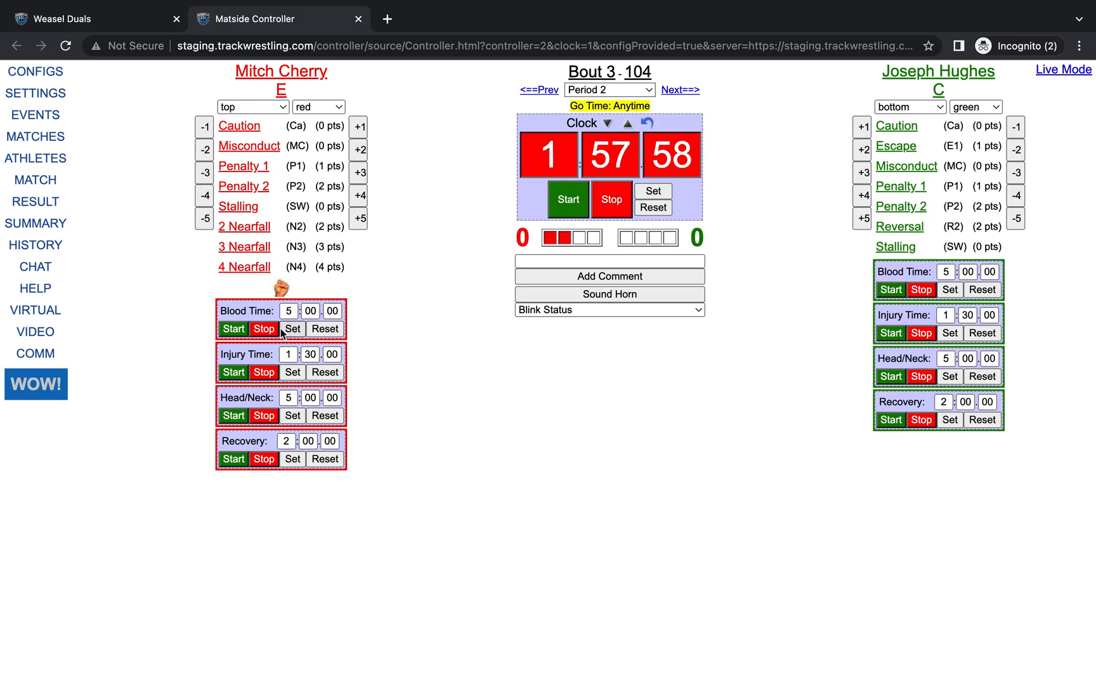
click(234, 329)
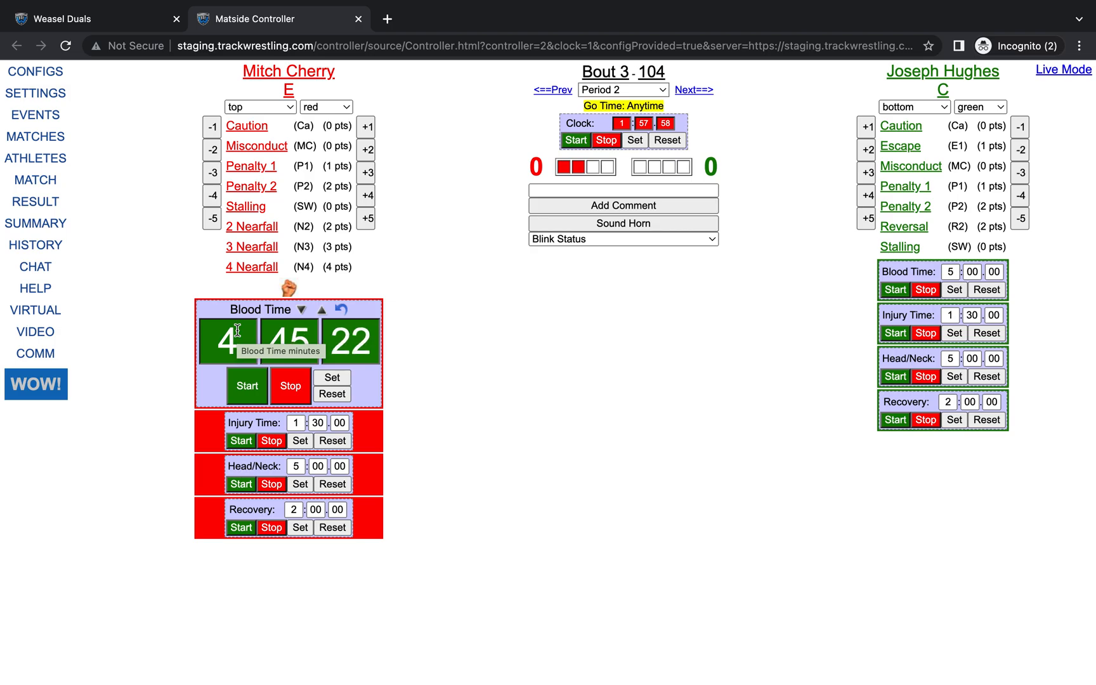
click(290, 386)
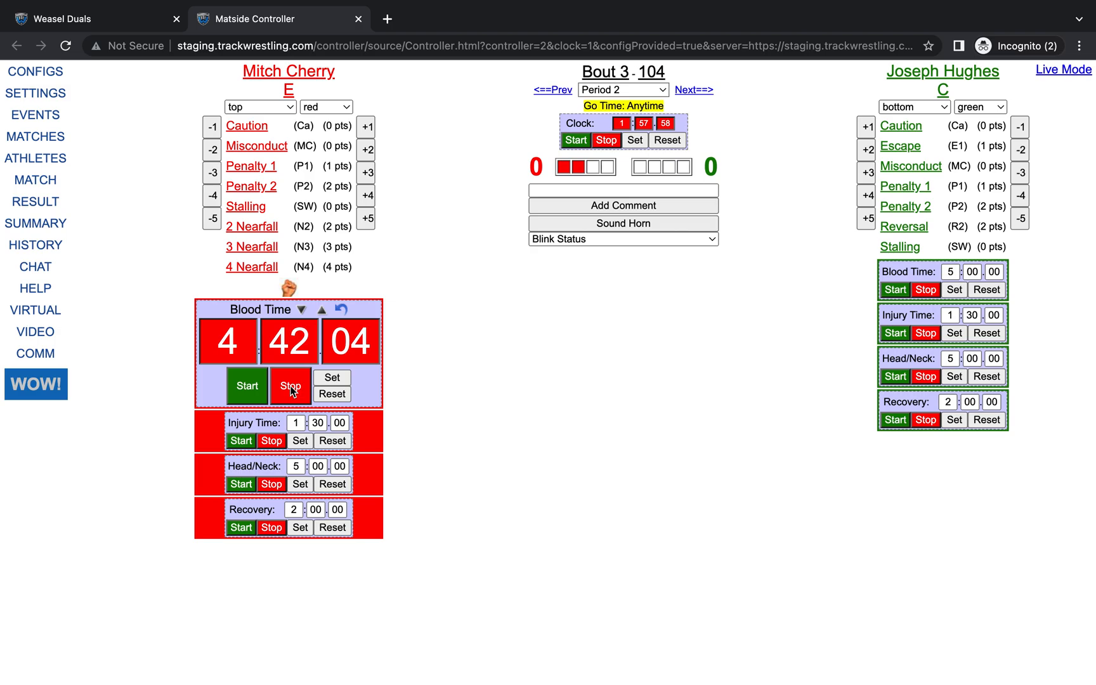
click(642, 149)
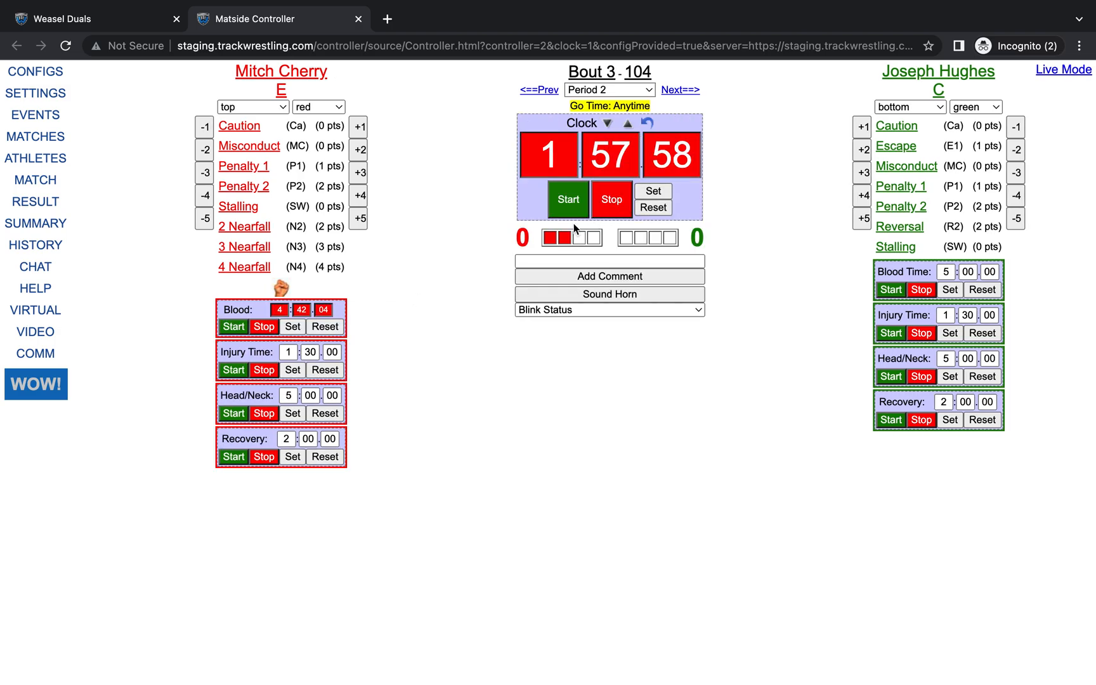
Run the Period 2 match clock briefly, stop it, and add two seconds to it
click(574, 203)
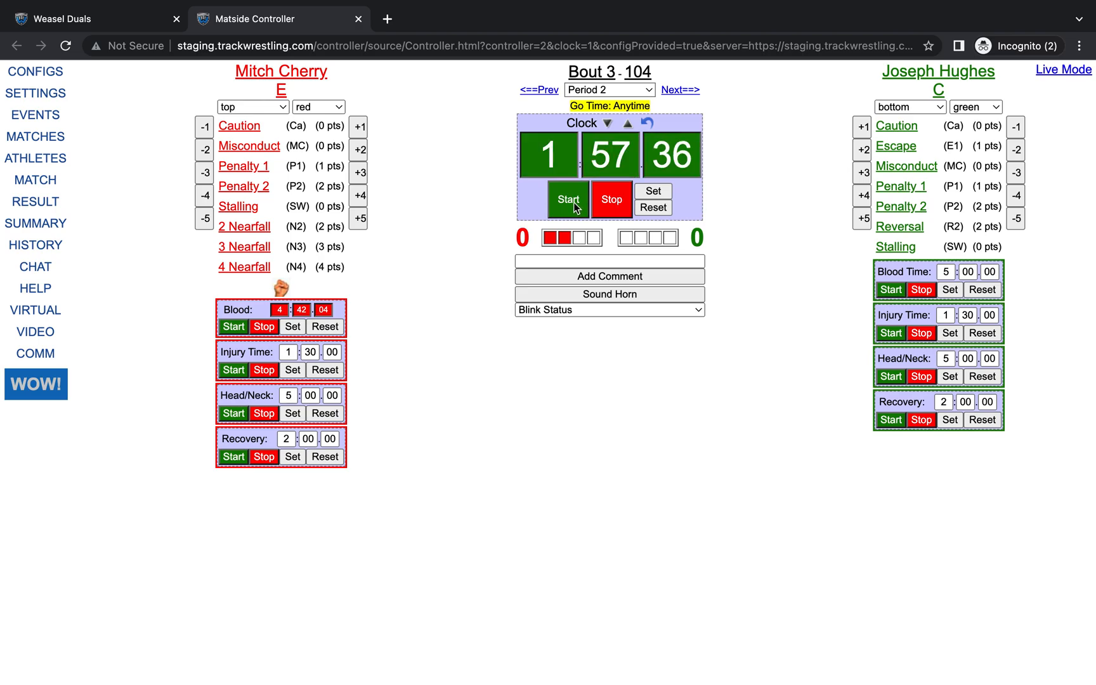
click(617, 202)
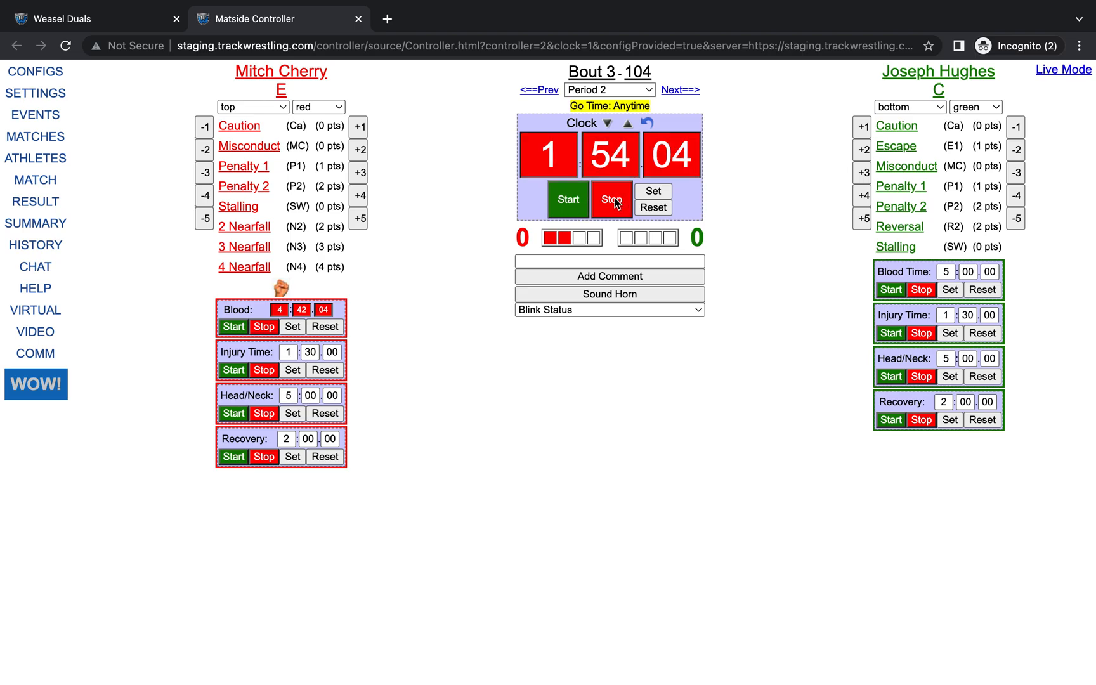
click(628, 124)
click(627, 124)
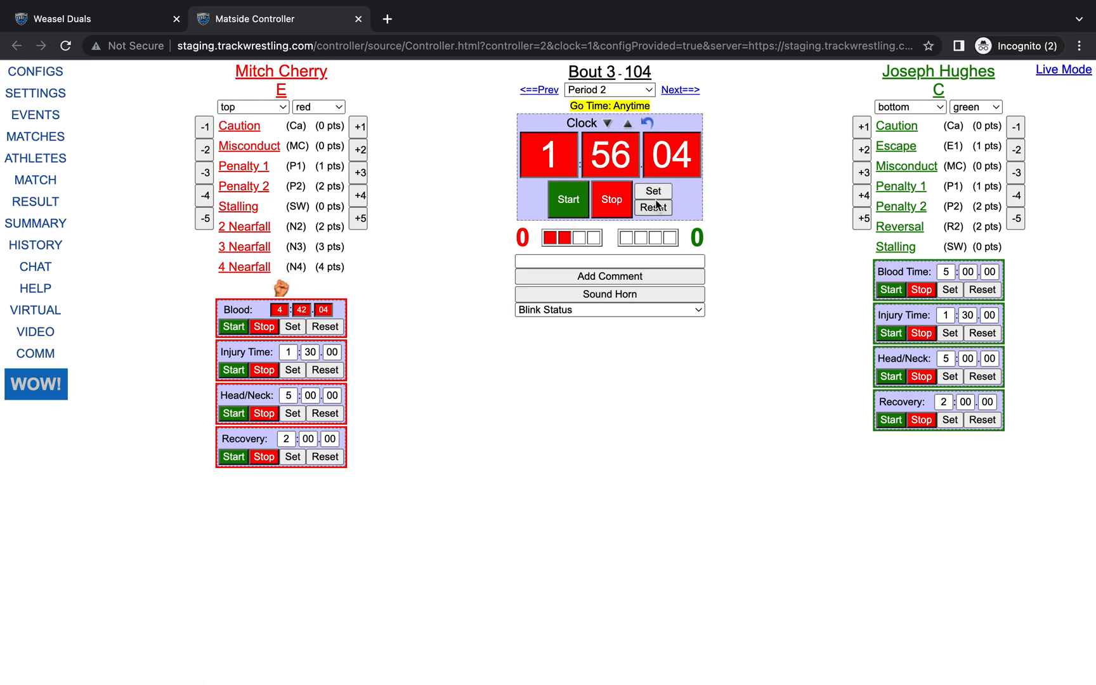
Set the seconds of the Period 2 match clock to 54 and apply the new time
double_click(621, 166)
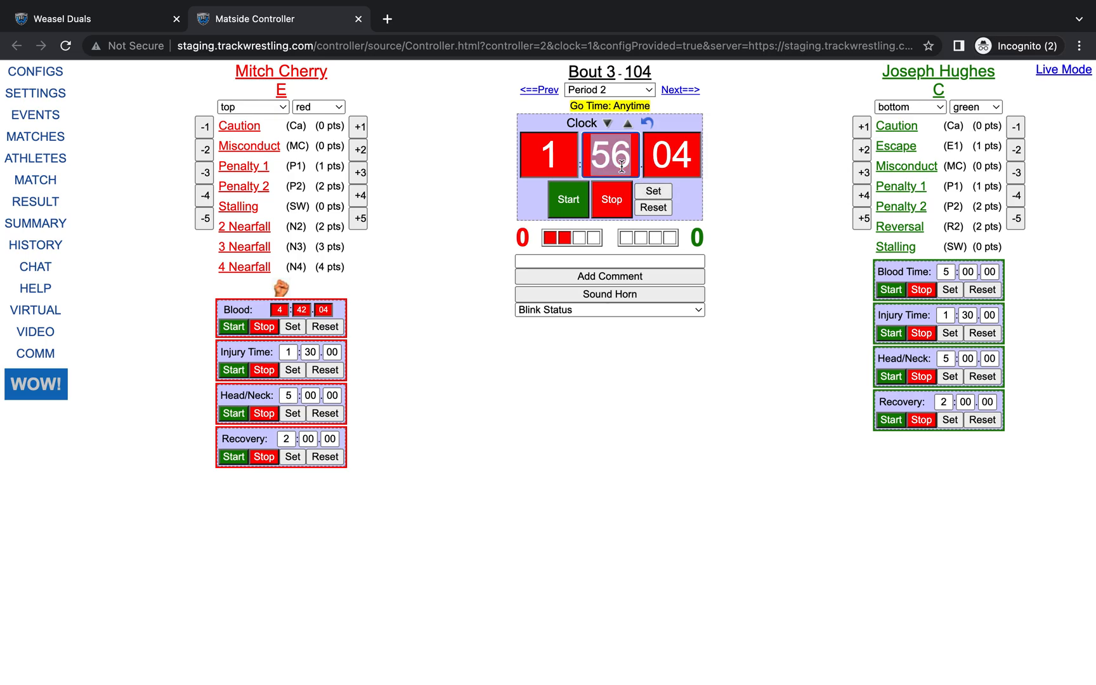
text(54)
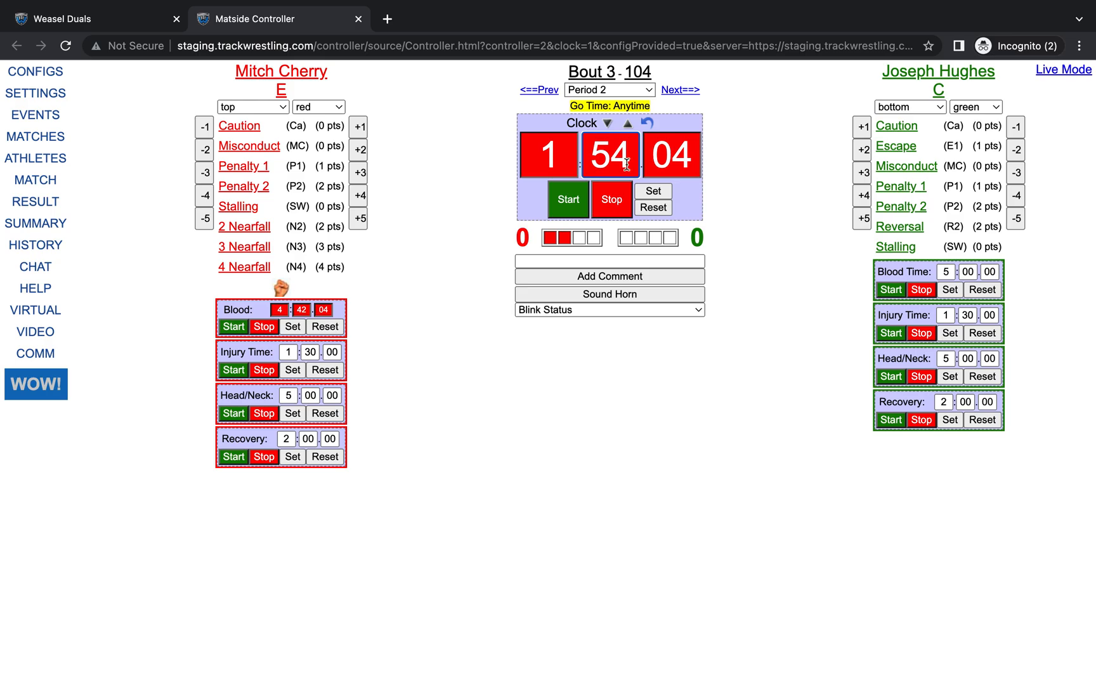
click(651, 193)
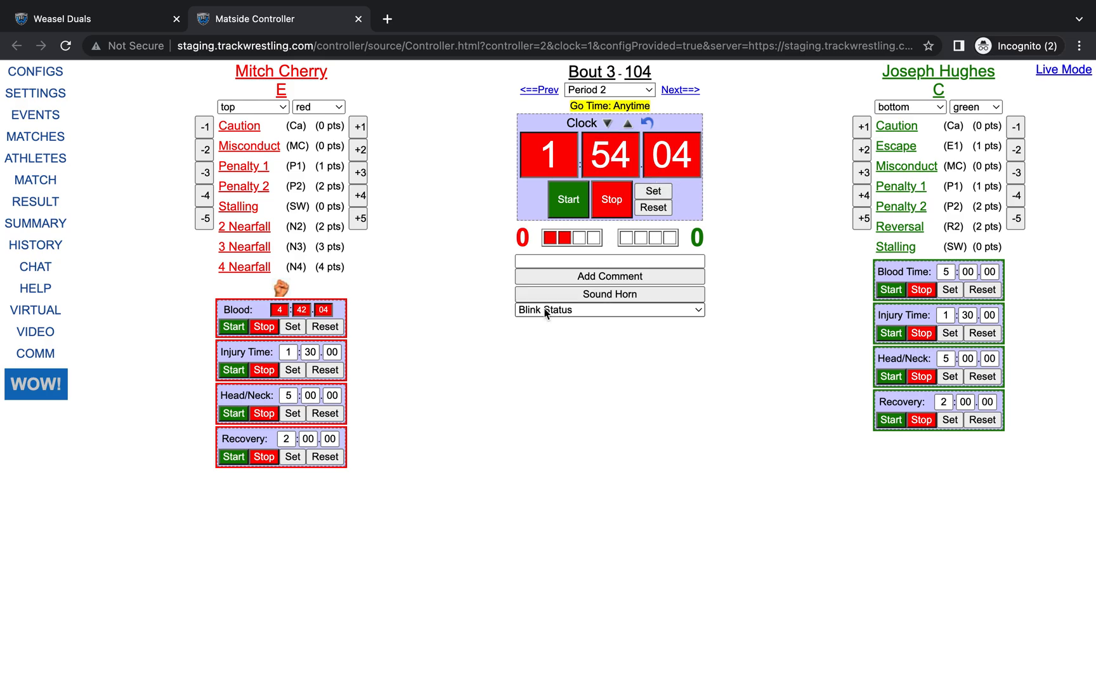
Restart the Period 2 match clock, record Stalling for the team E wrestler, and stop the clock
click(562, 201)
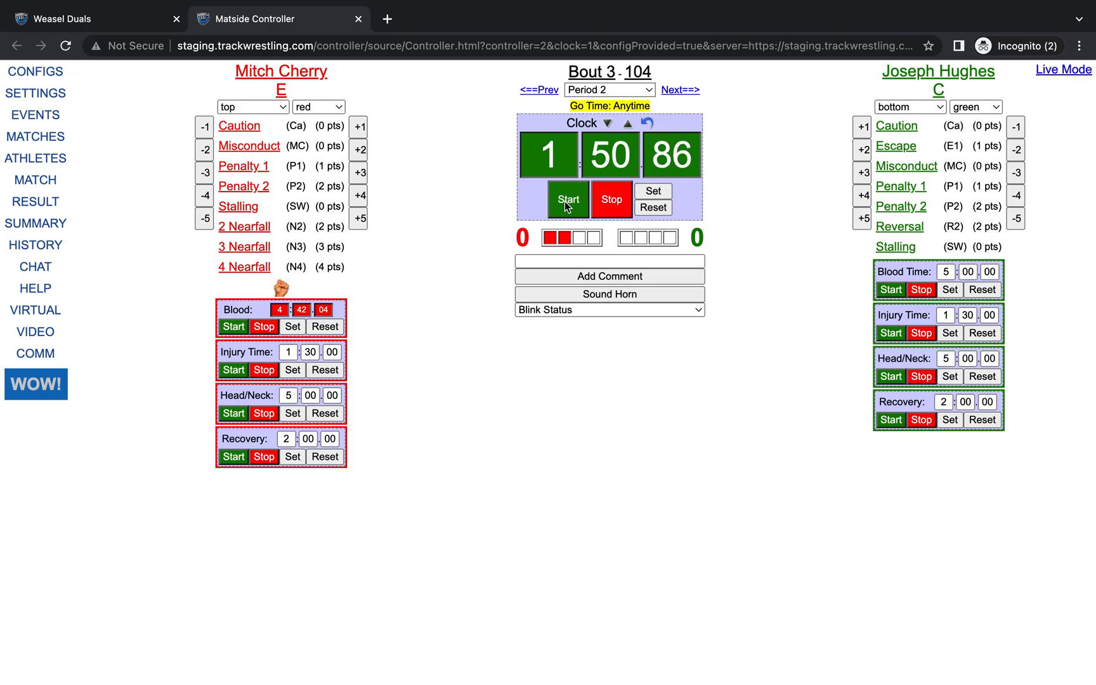
click(238, 206)
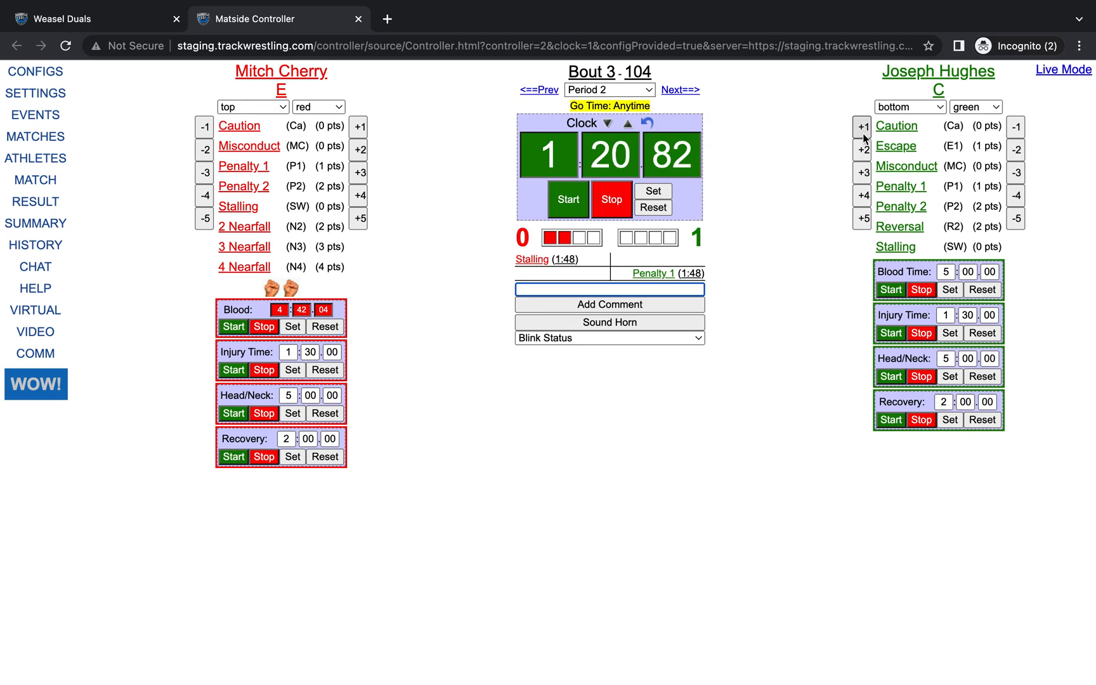
click(608, 209)
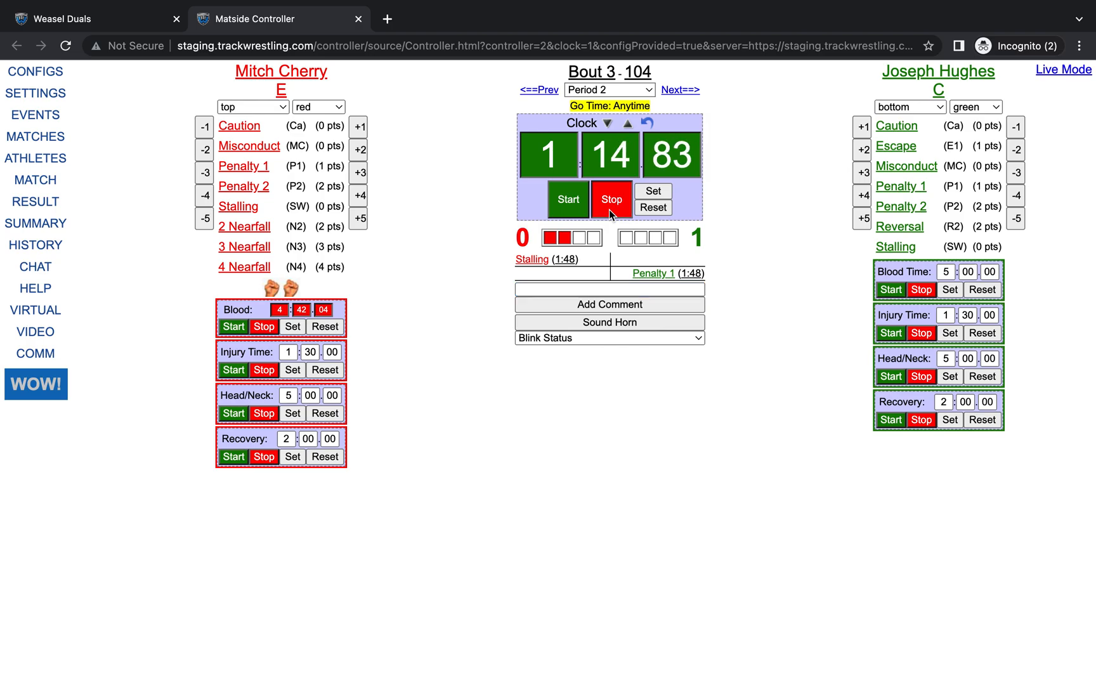
Review the bout's period-by-period scoring summary and return to the match scoring view
click(54, 225)
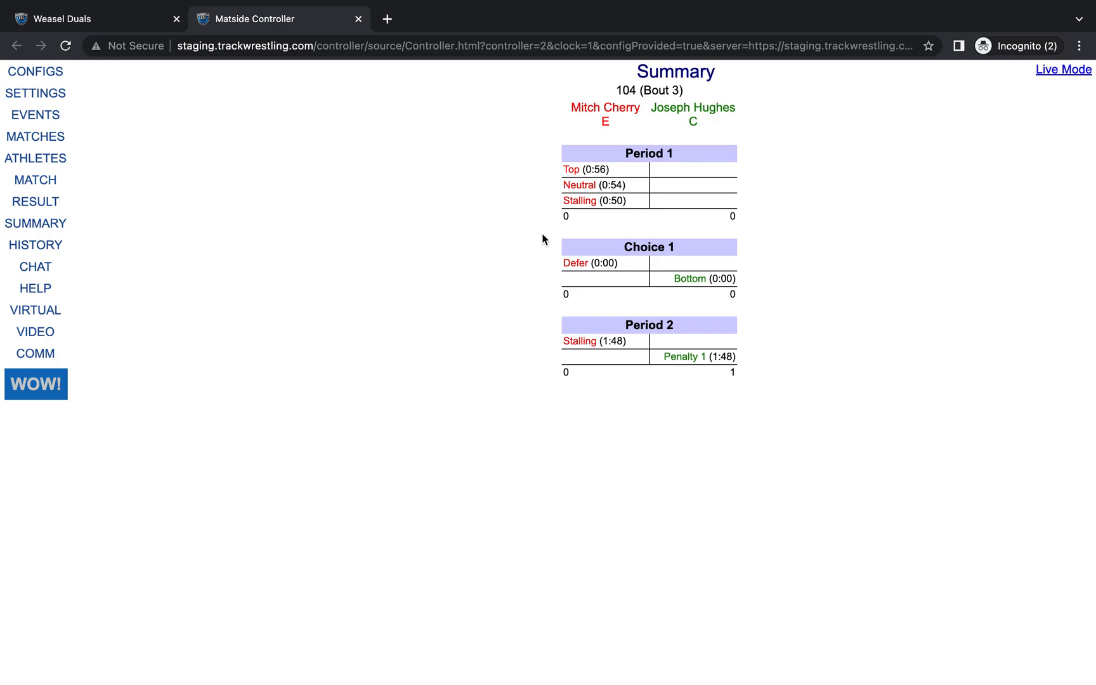
click(38, 224)
click(52, 187)
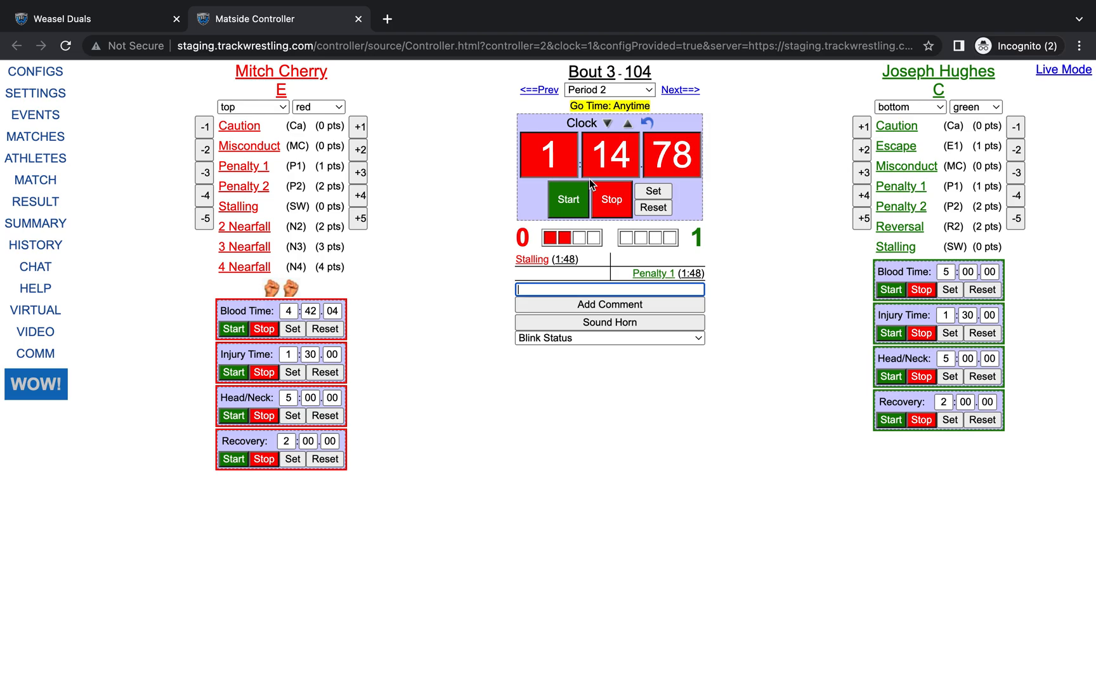
Restart the Period 2 match clock, record a Reversal for the team C wrestler, and stop the clock
click(567, 200)
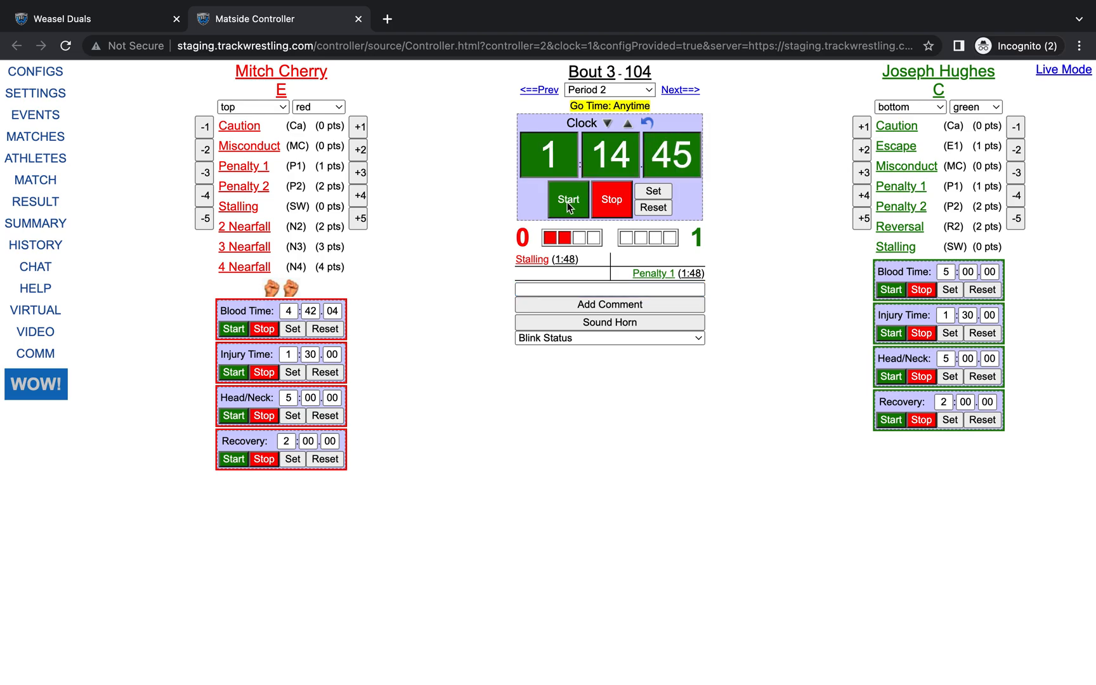
click(908, 233)
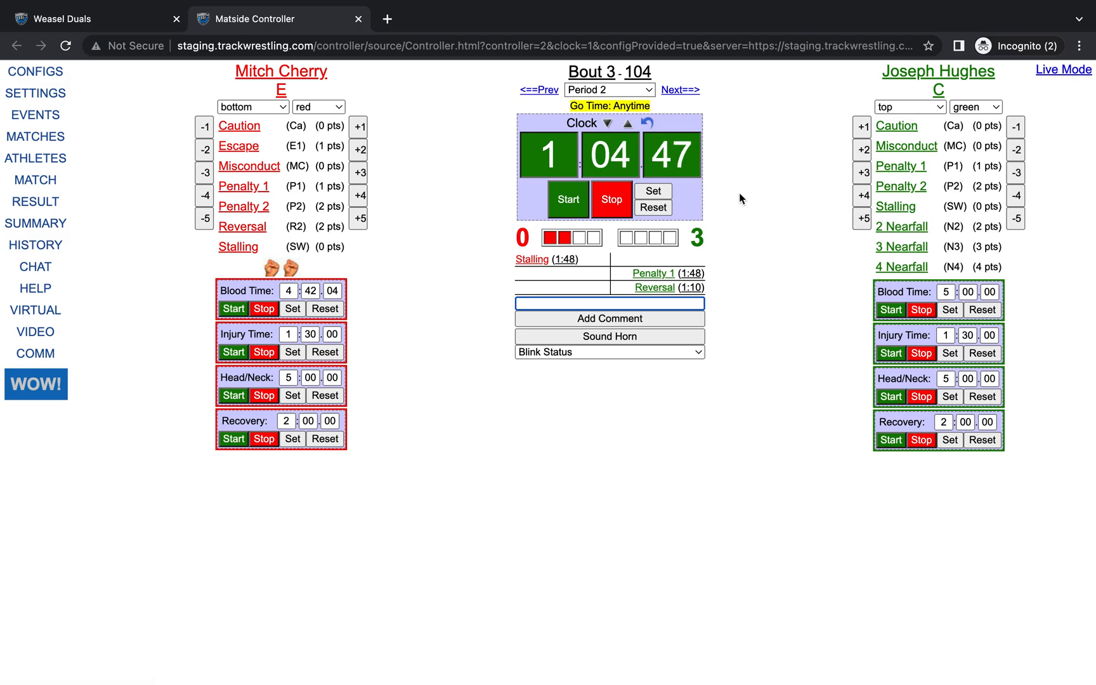
click(614, 201)
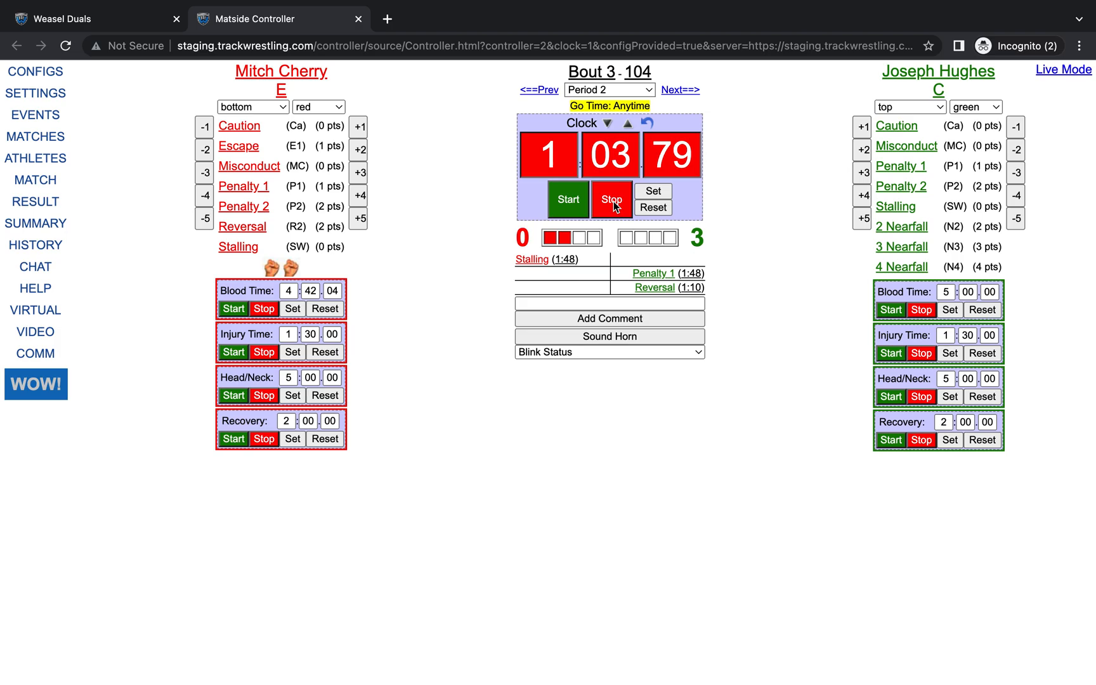
Open the 104 match's result form, choose the team E wrestler as winner by Fall, and save the result
click(55, 209)
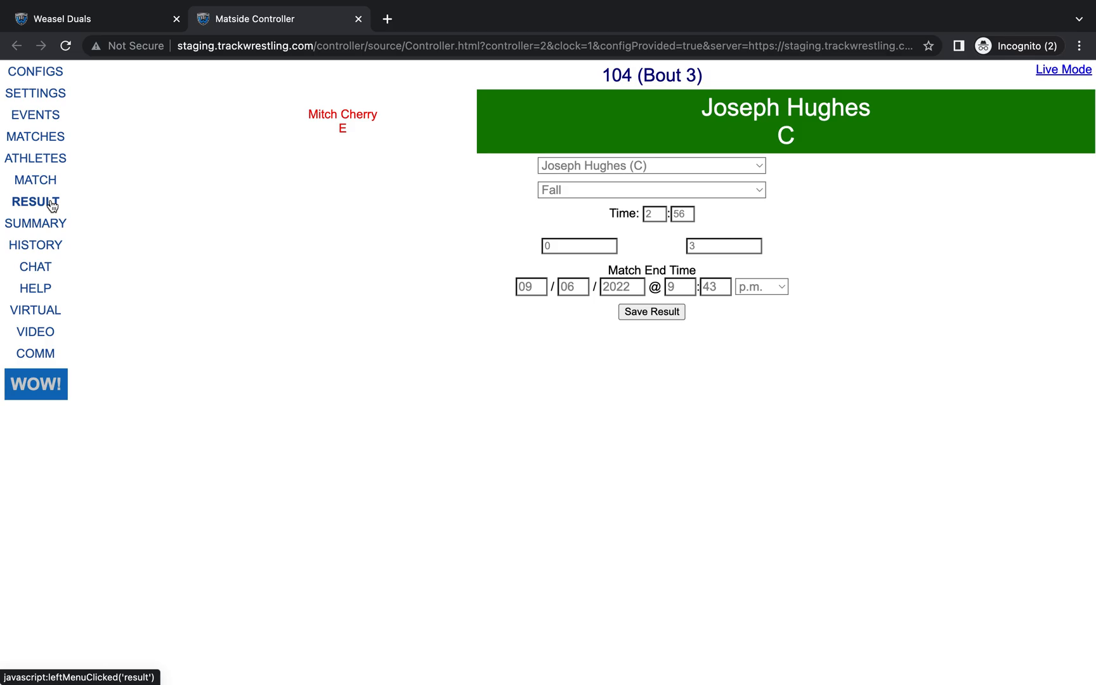
click(569, 189)
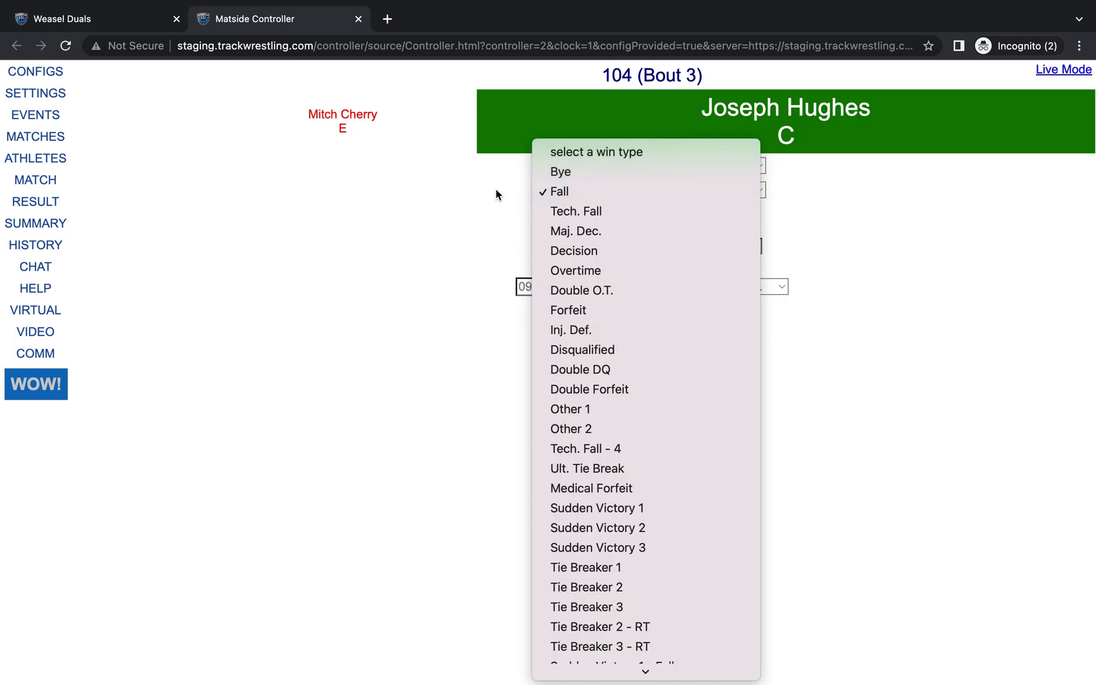
click(476, 192)
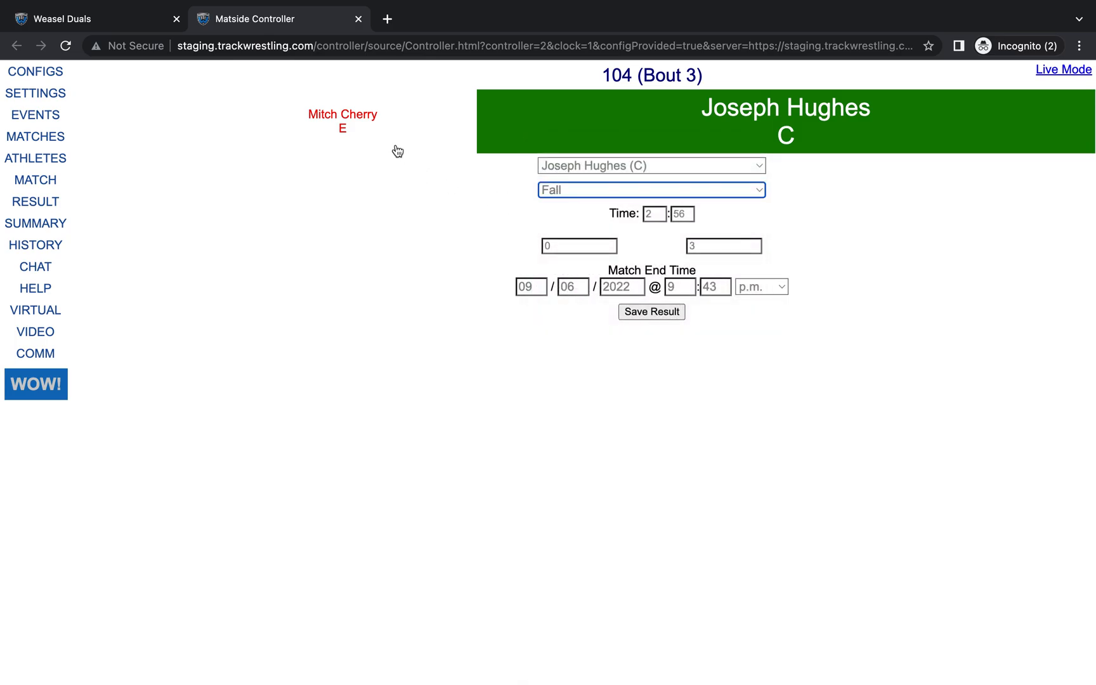
click(368, 122)
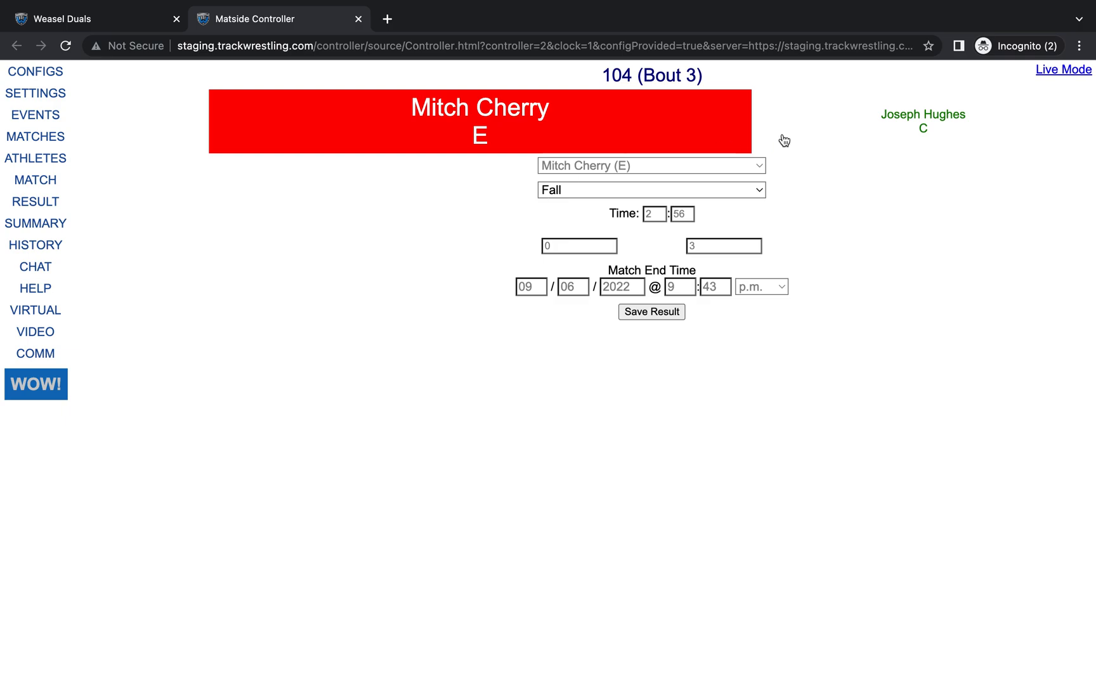
click(824, 130)
click(421, 124)
click(640, 313)
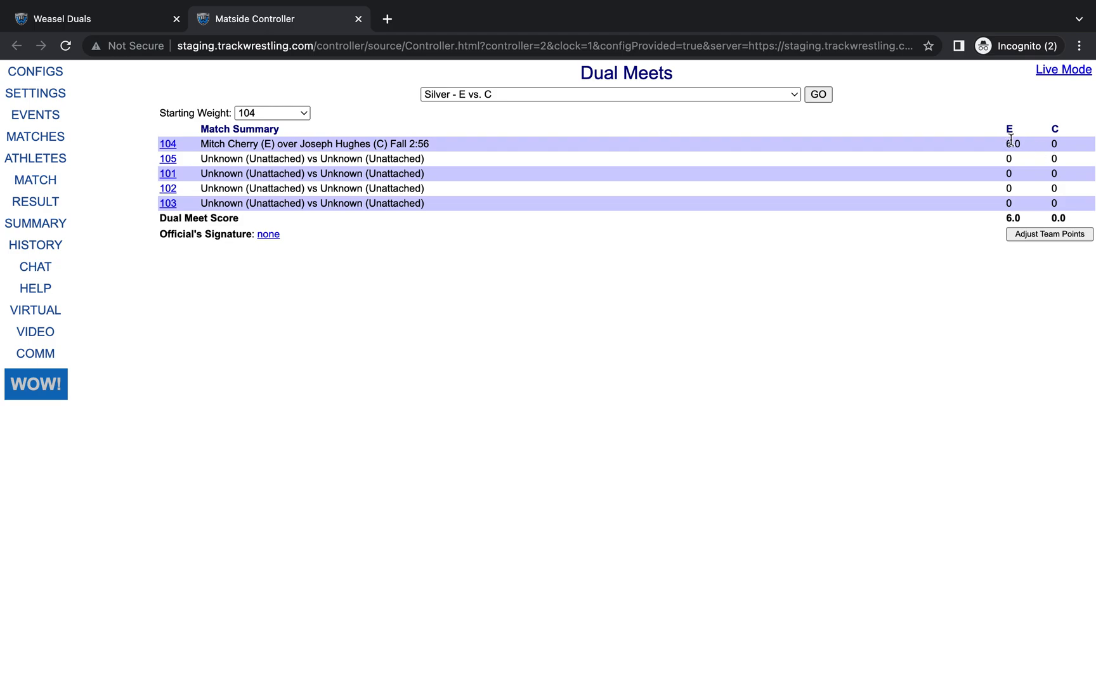
Add a team point adjustment of -1 for team E with the reason "unsportmanlike on coach"
click(1036, 235)
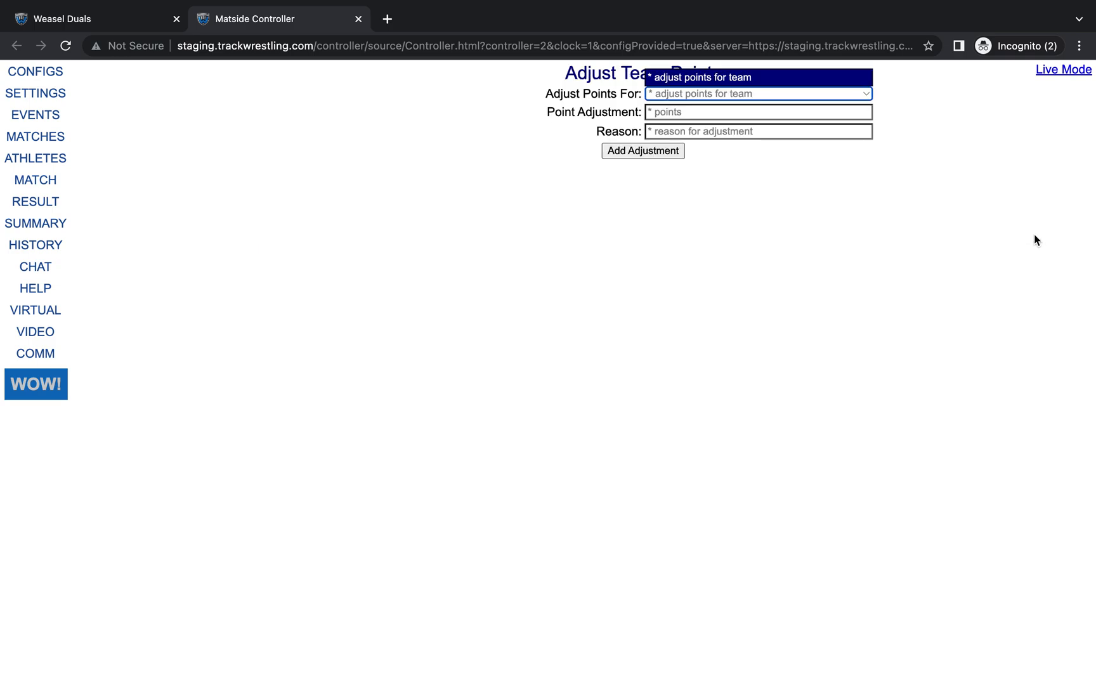
click(835, 92)
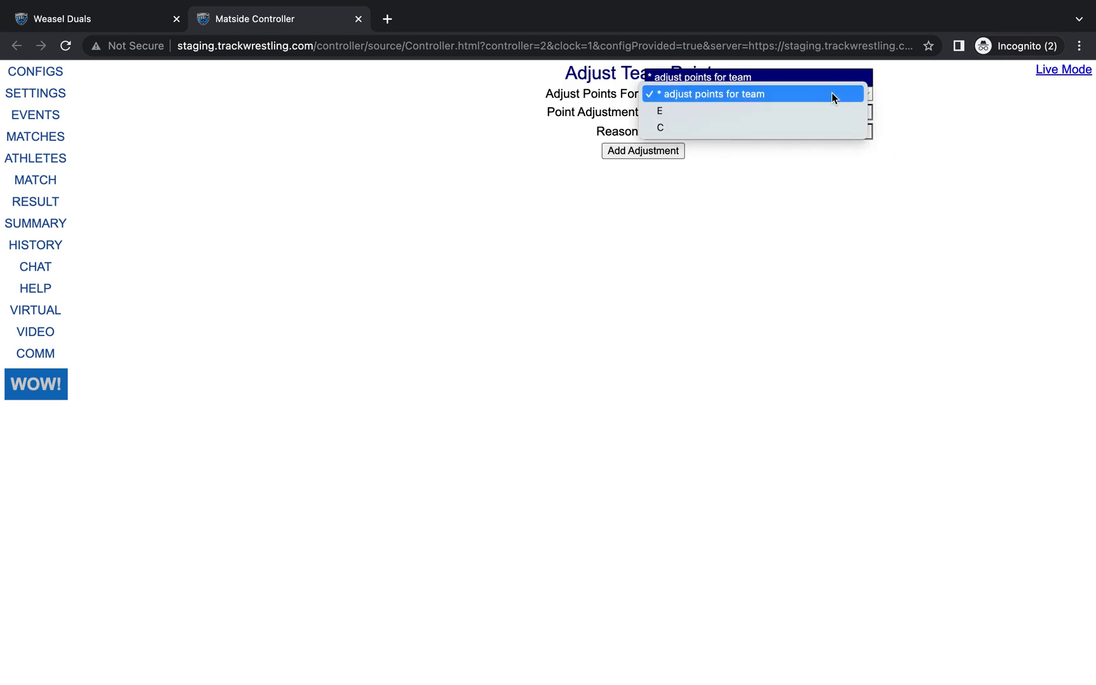
click(774, 111)
click(723, 112)
text(-01)
key(BackSpace)
key(BackSpace)
text(1)
click(665, 133)
text(unsportan)
key(BackSpace)
key(BackSpace)
text(manlike on coach)
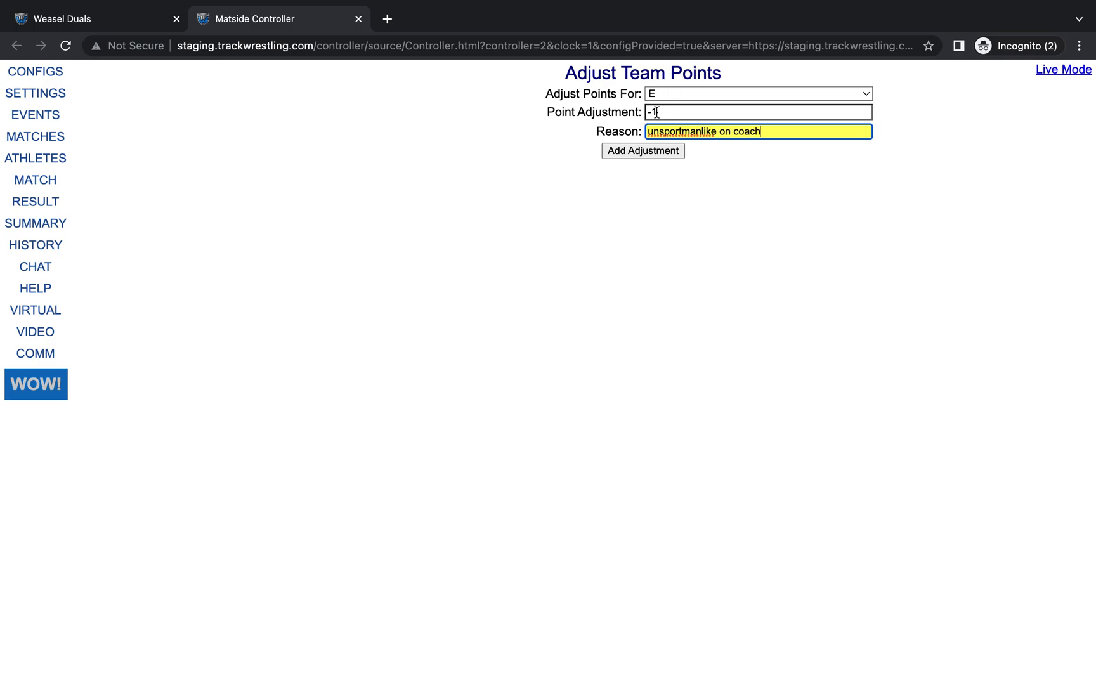
click(647, 154)
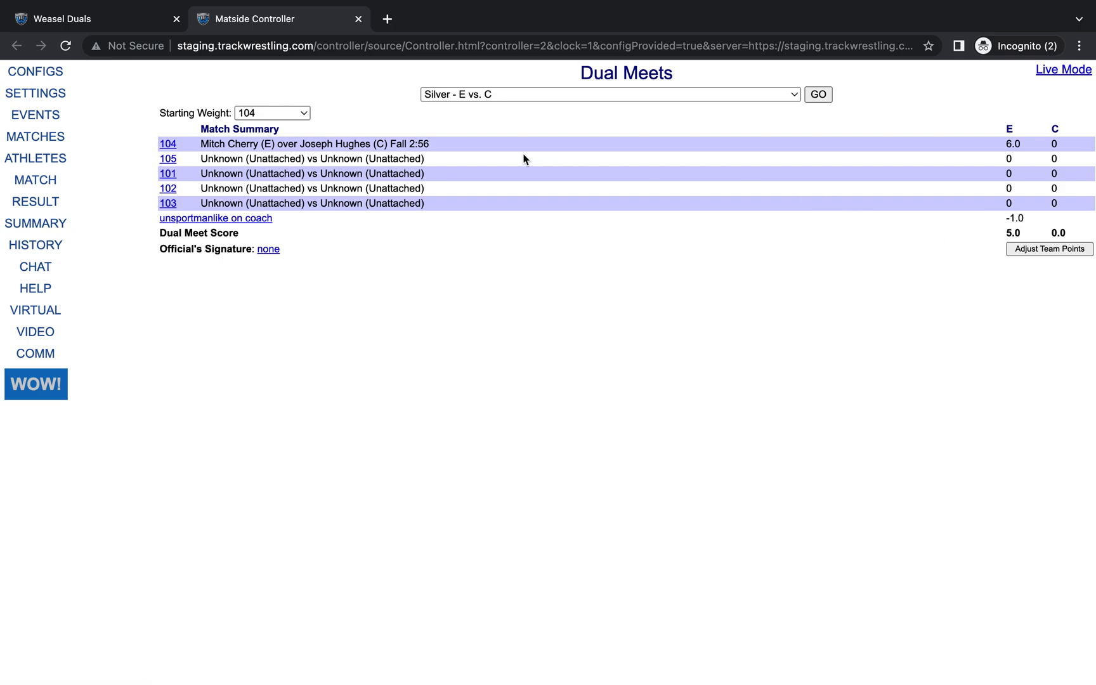
Open the 105 match of the dual, keep the preselected 105 wrestlers for both teams, and continue to match scoring
click(170, 161)
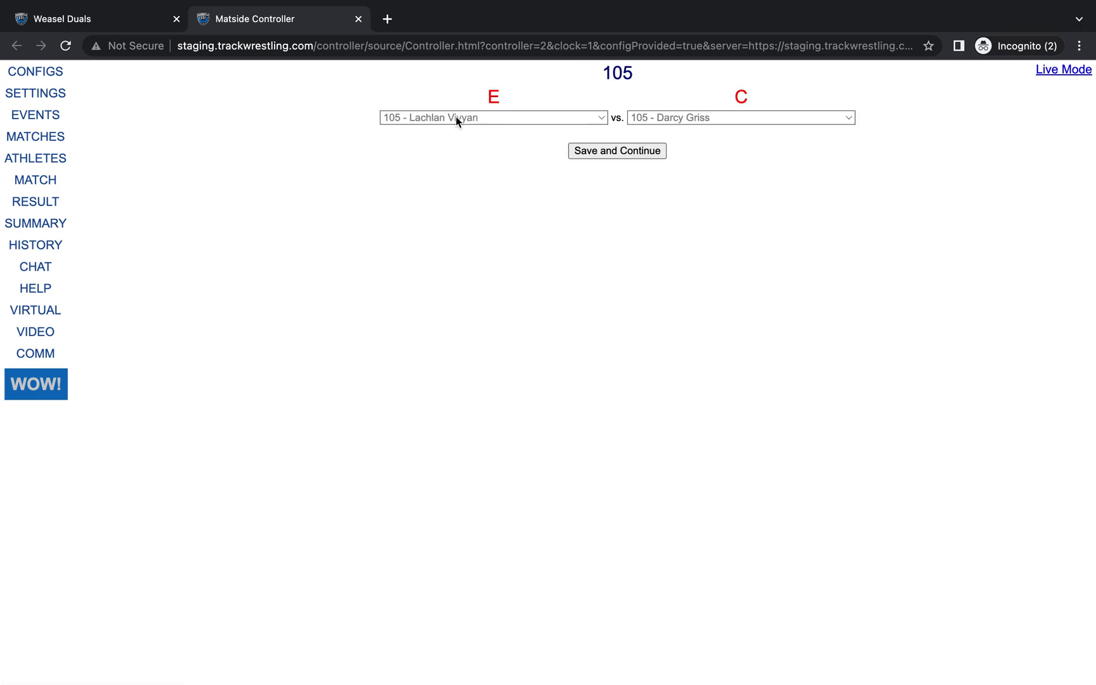
click(649, 120)
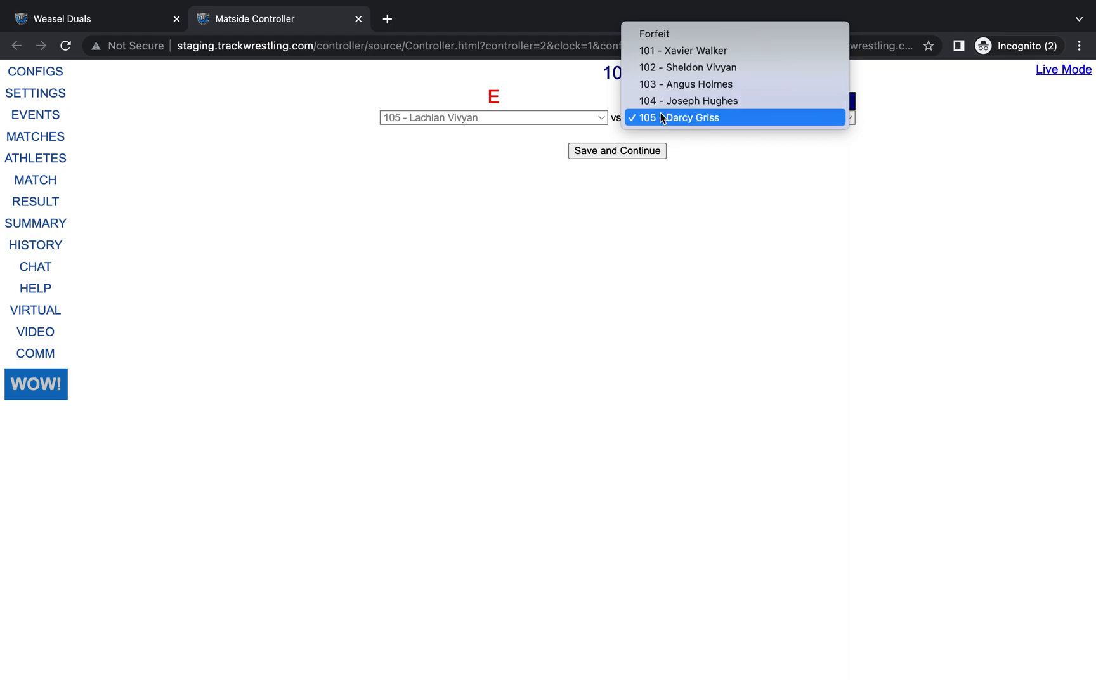
click(616, 150)
click(615, 151)
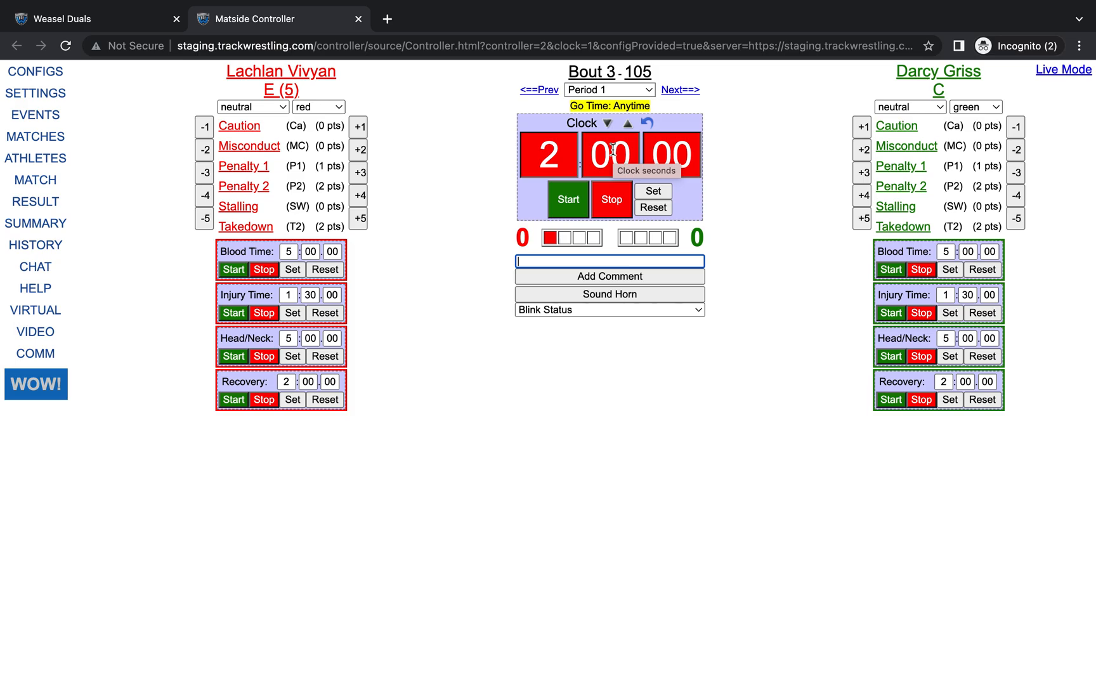
Return to the Weasel Duals tournament page and locate the Trackwrestling support link
click(99, 23)
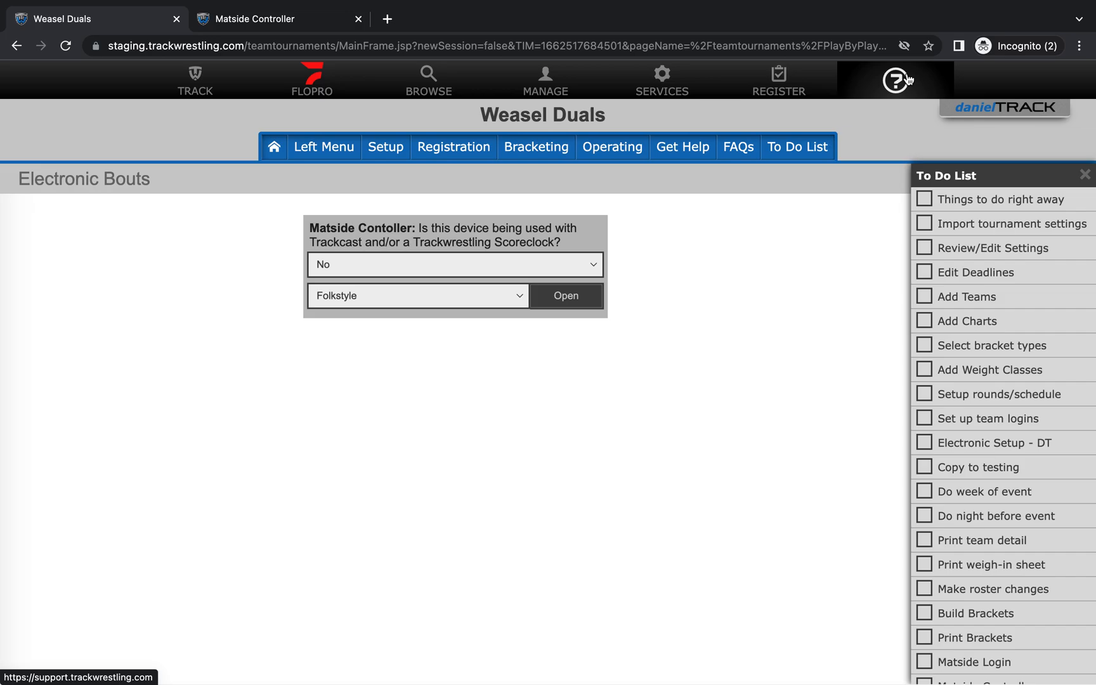
mouse_move(819, 5)
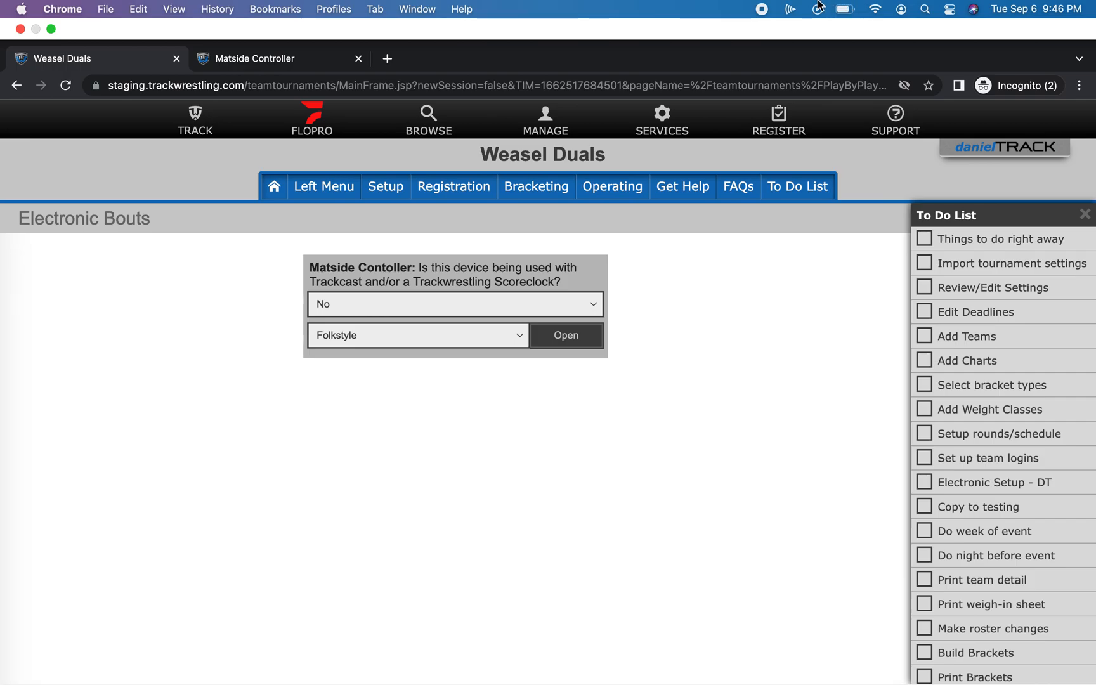